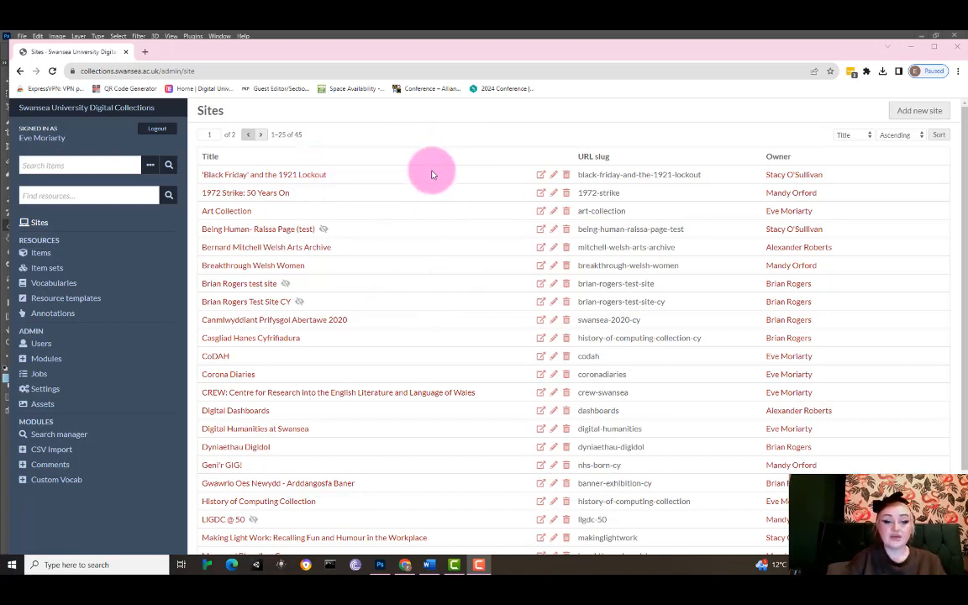
# Open the Omeka Training Course site from the second page of the sites list.
pyautogui.moveTo(964, 180); pyautogui.dragTo(965, 362)
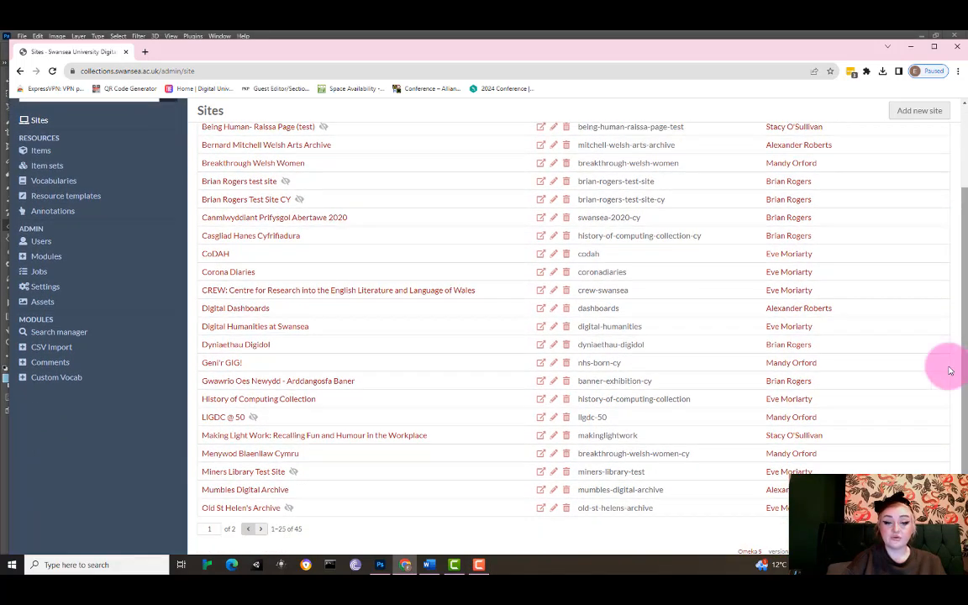
pyautogui.click(261, 531)
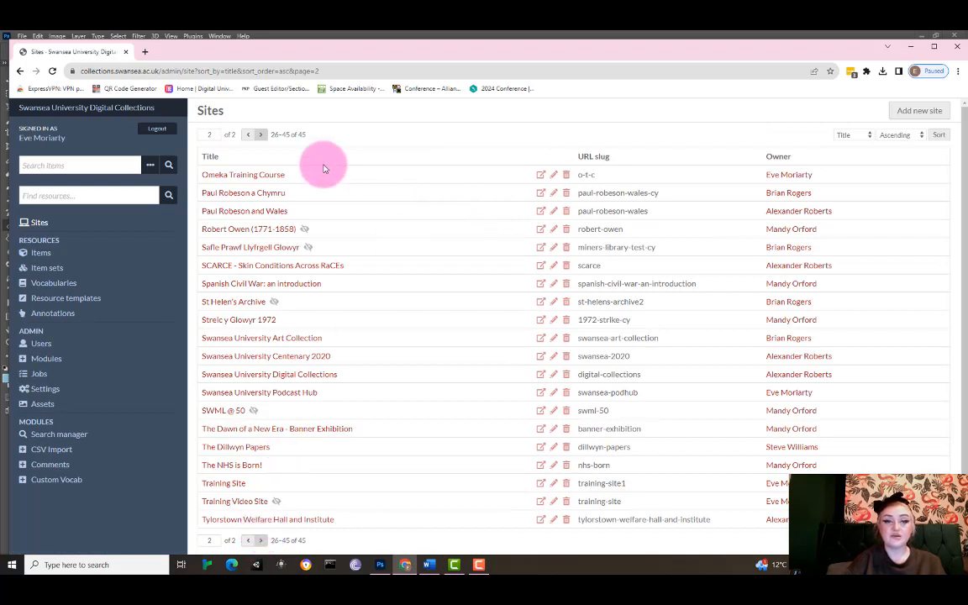
pyautogui.click(261, 175)
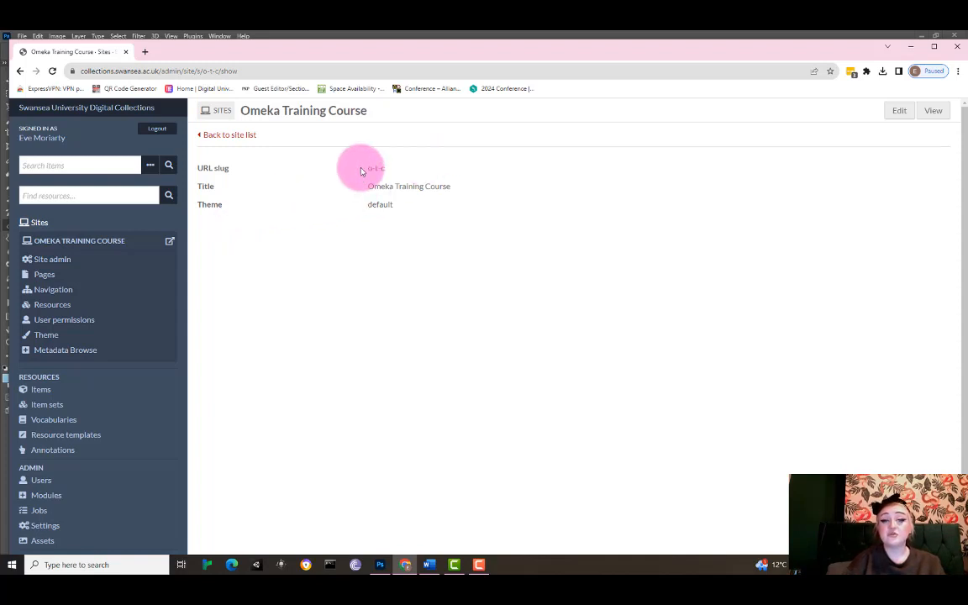
# Open the site's Welcome page for editing from its list of pages.
pyautogui.moveTo(361, 168); pyautogui.dragTo(370, 204)
pyautogui.click(345, 269)
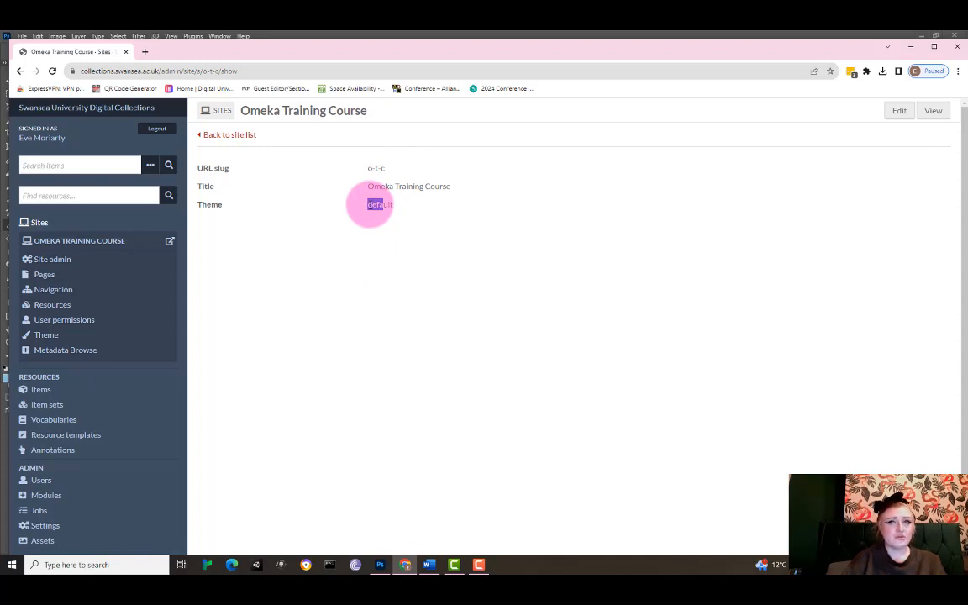
pyautogui.click(311, 266)
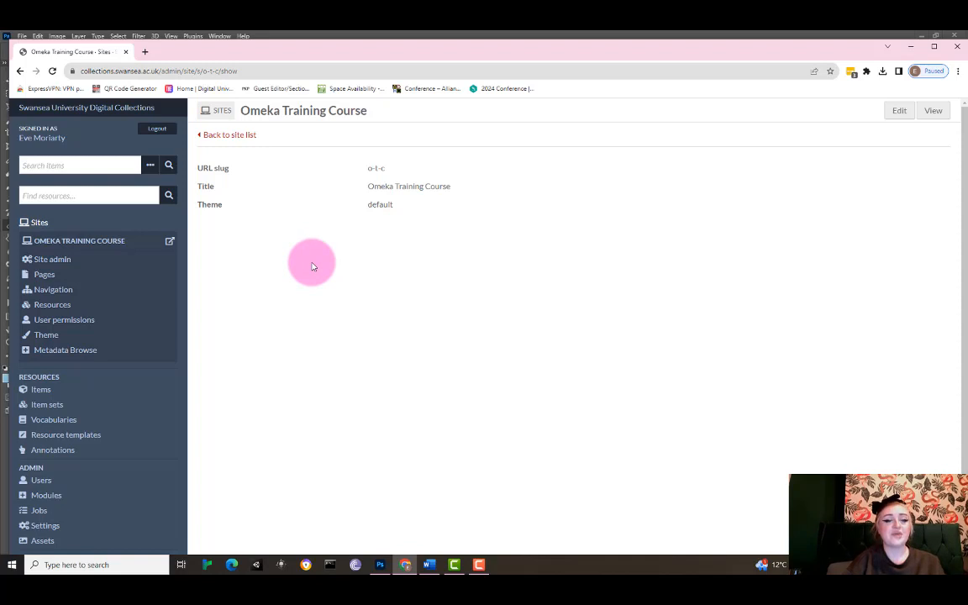
pyautogui.click(46, 279)
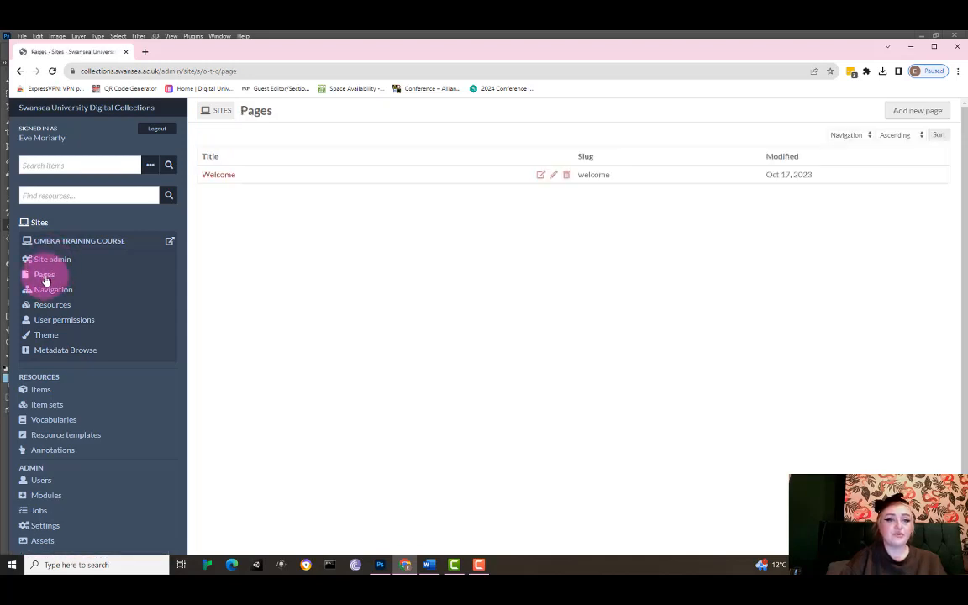
pyautogui.click(218, 176)
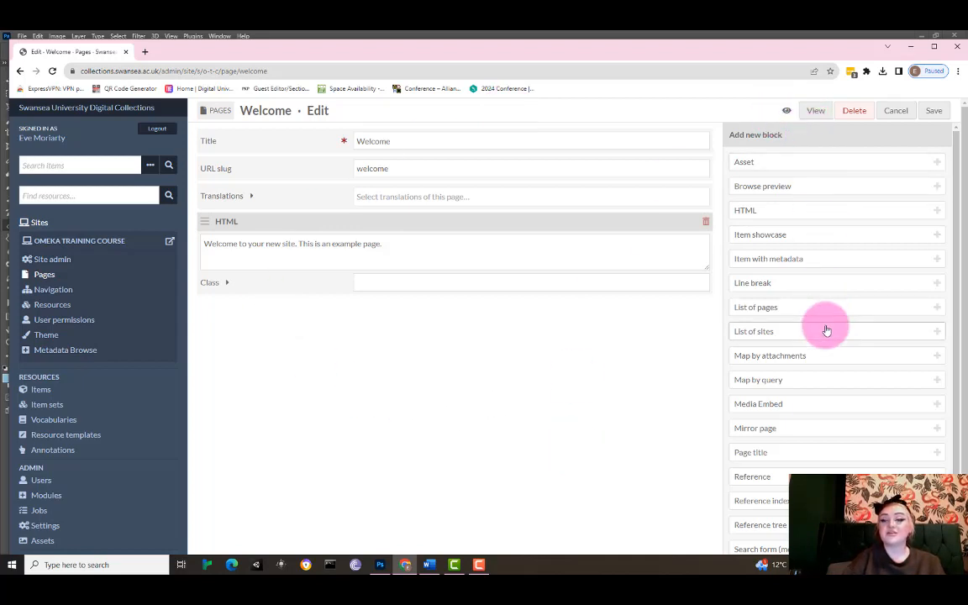
# Replace the HTML block's example text with "This is our new training resource".
pyautogui.moveTo(957, 182); pyautogui.dragTo(961, 252)
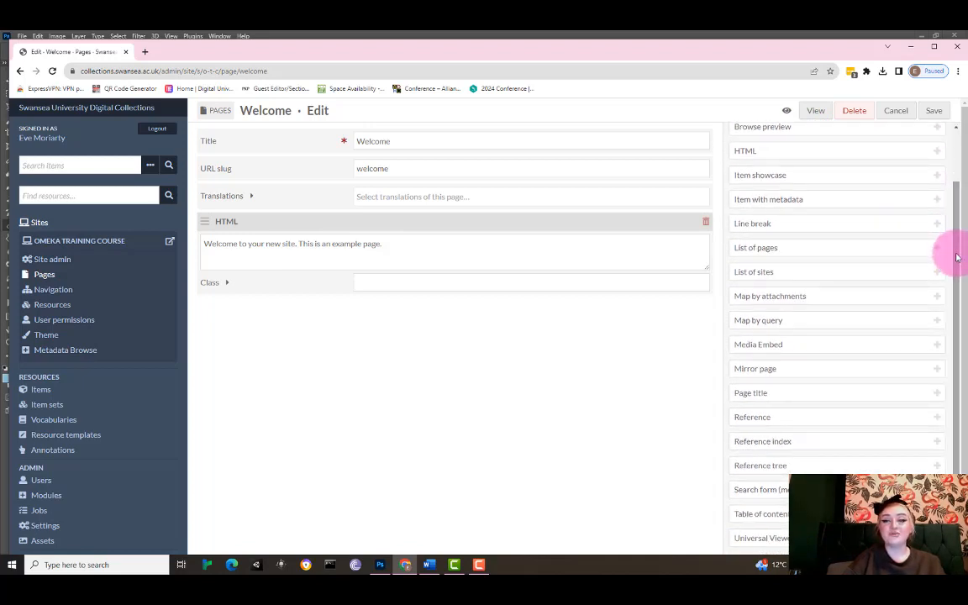
pyautogui.moveTo(955, 252); pyautogui.dragTo(952, 187)
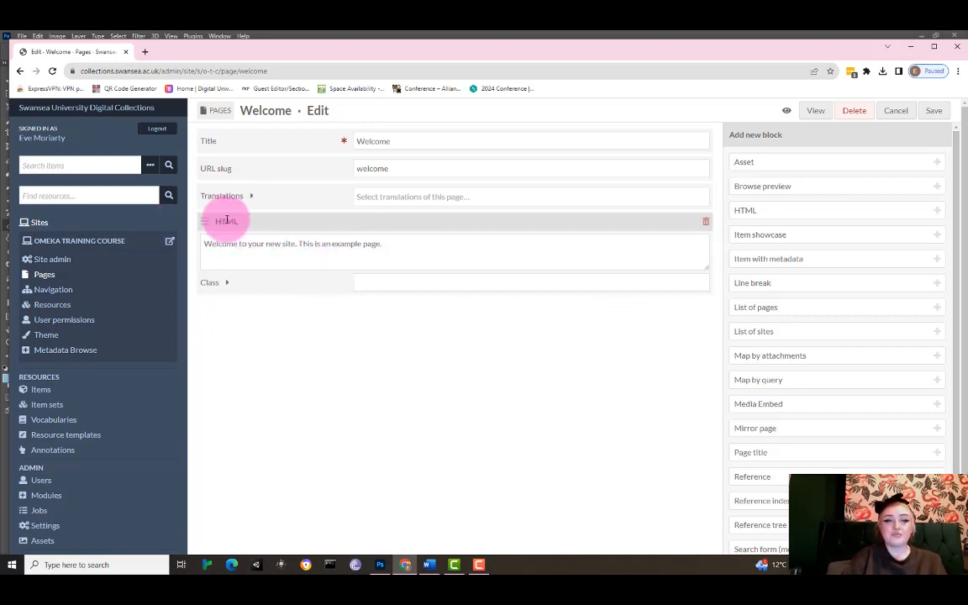
pyautogui.moveTo(215, 222); pyautogui.dragTo(253, 224)
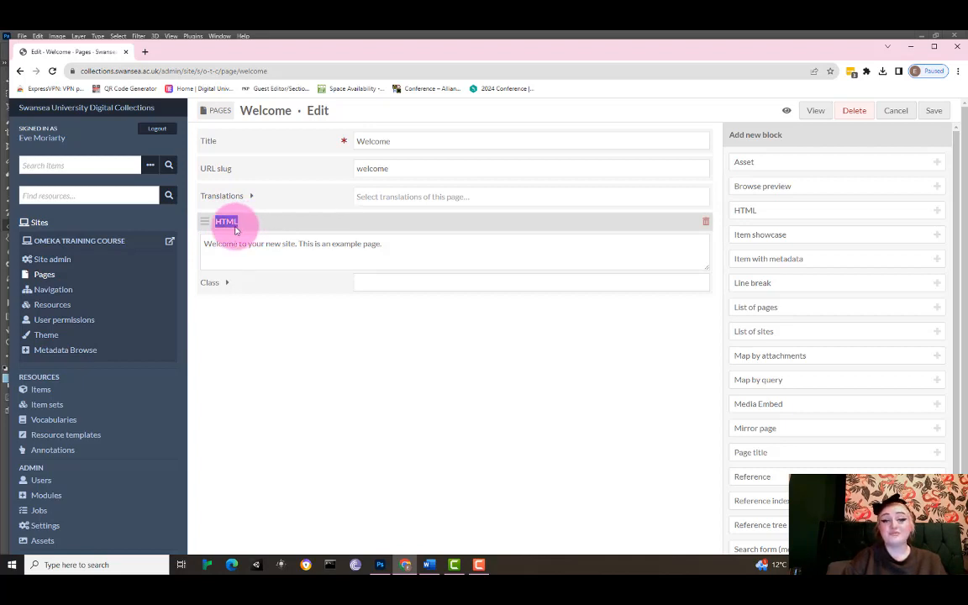
pyautogui.click(241, 242)
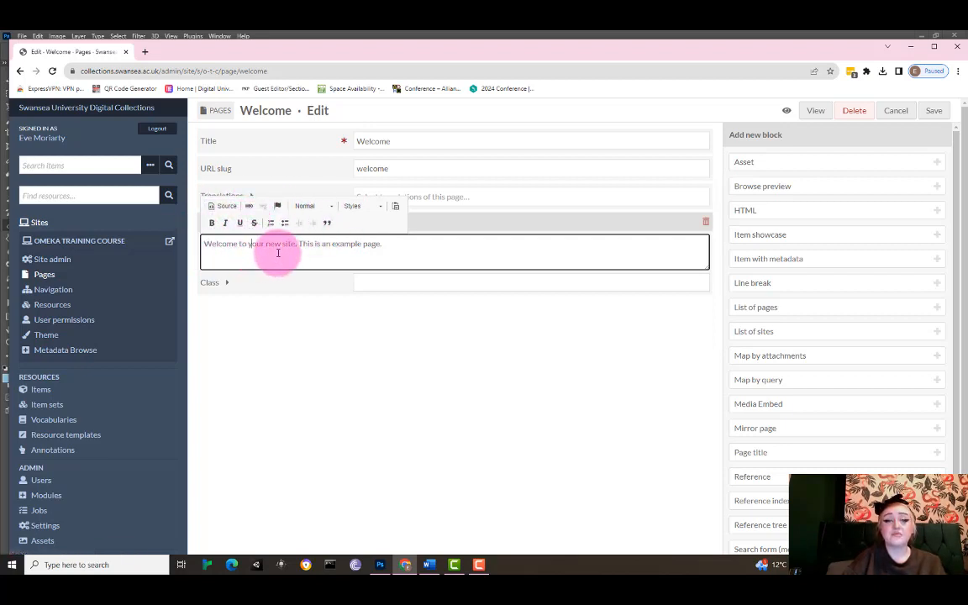
pyautogui.moveTo(404, 242); pyautogui.dragTo(168, 238)
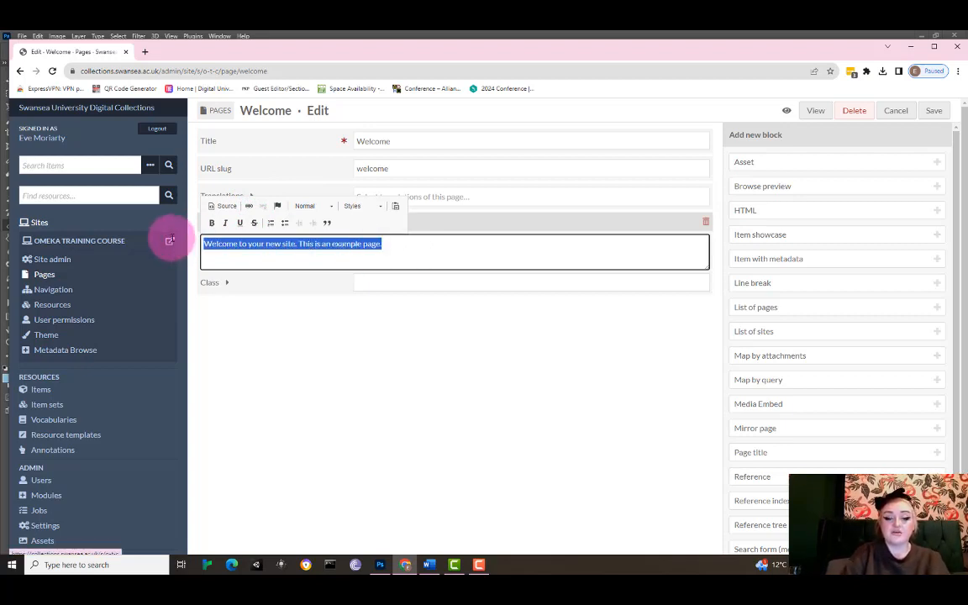
pyautogui.write('This is')
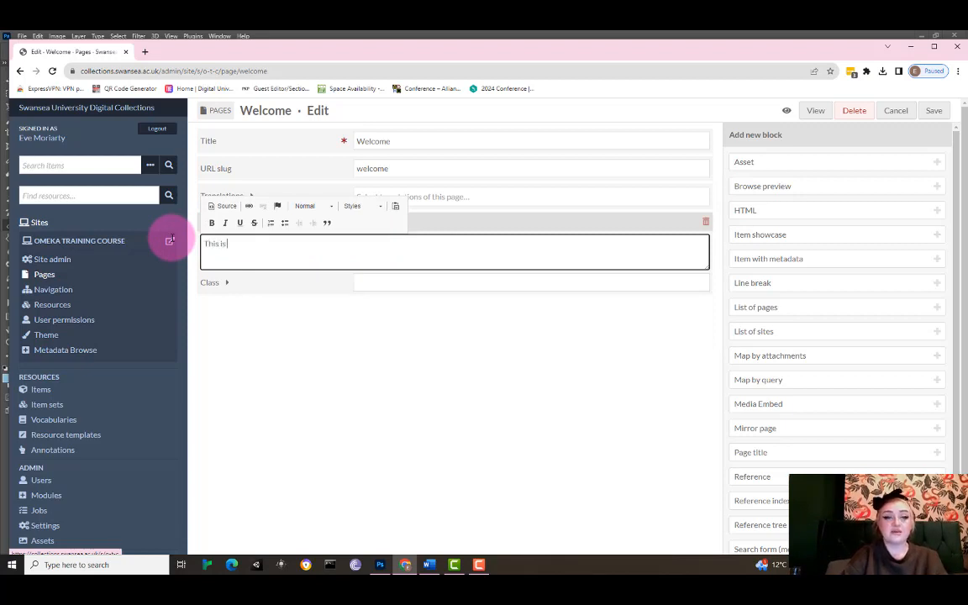
pyautogui.write(' our new')
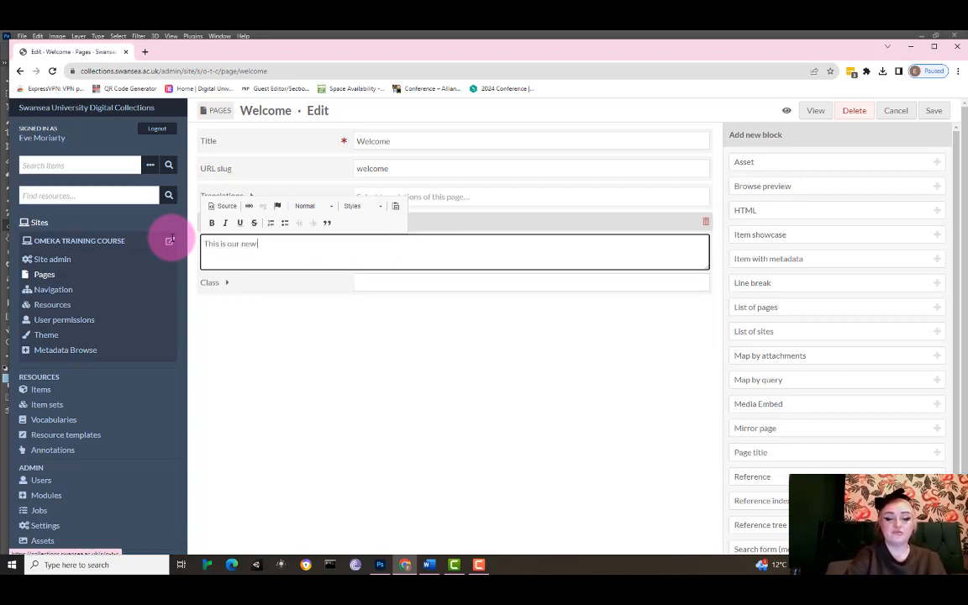
pyautogui.write(' training')
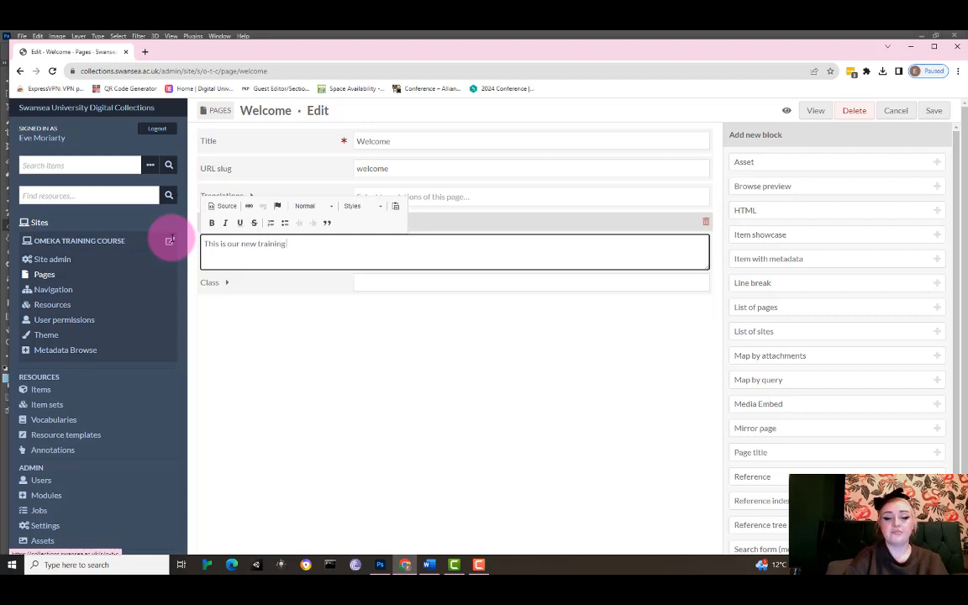
pyautogui.write(' resource')
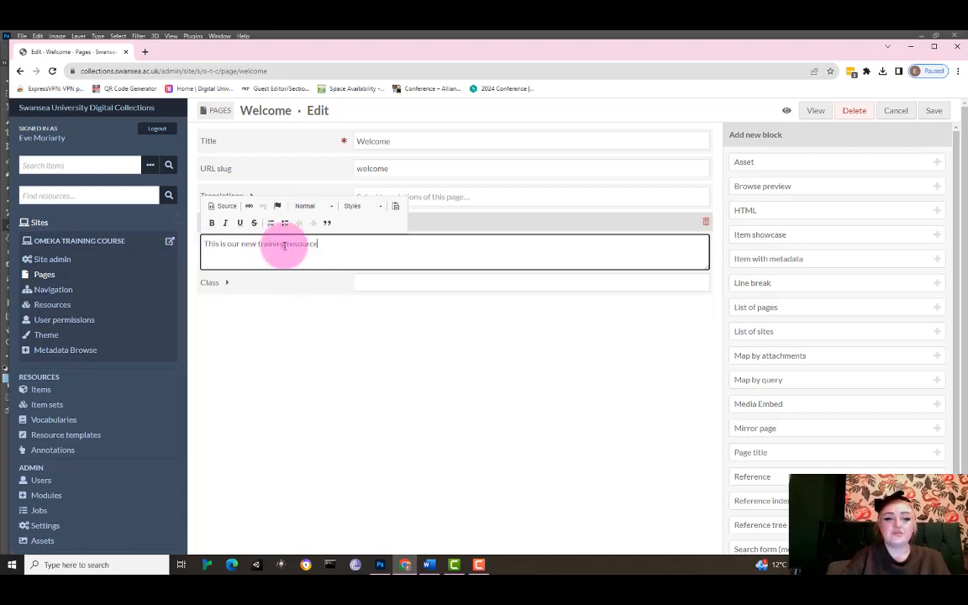
# Make "This" bold and "is" italic in the HTML block text.
pyautogui.moveTo(217, 245); pyautogui.dragTo(196, 245)
pyautogui.click(211, 222)
pyautogui.click(247, 253)
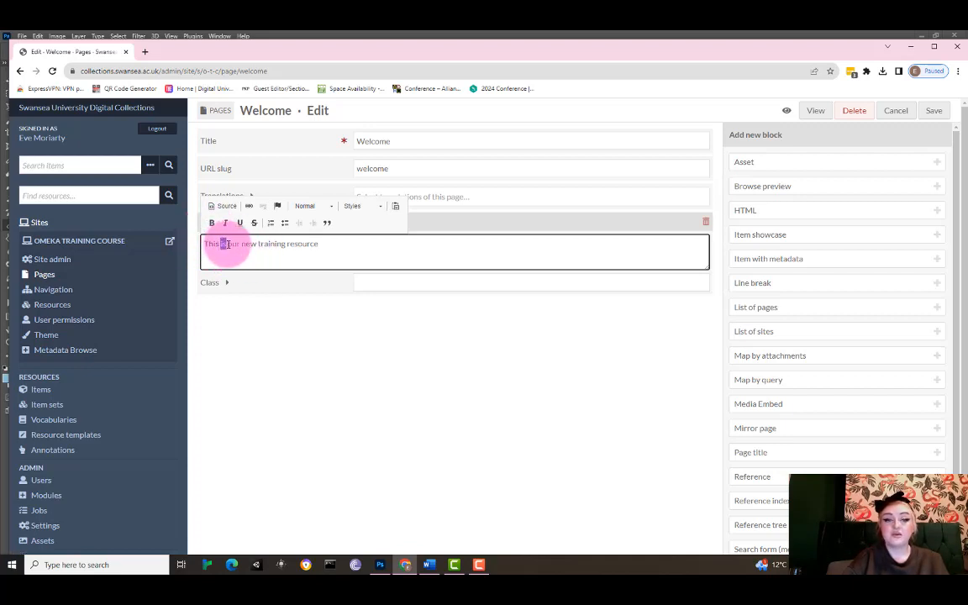
pyautogui.doubleClick(225, 243)
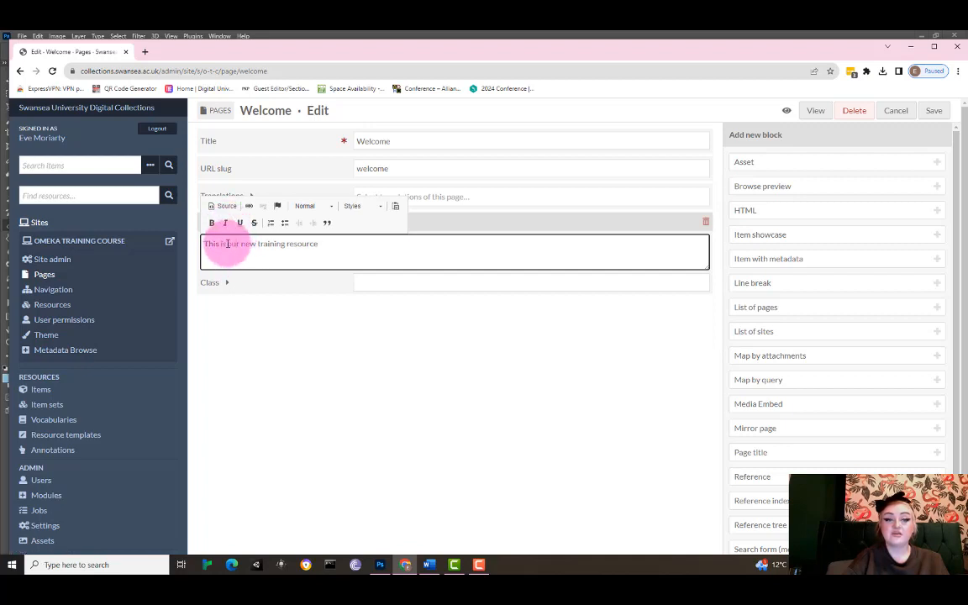
# Underline "our" and strike through "new" in the HTML block text.
pyautogui.doubleClick(232, 243)
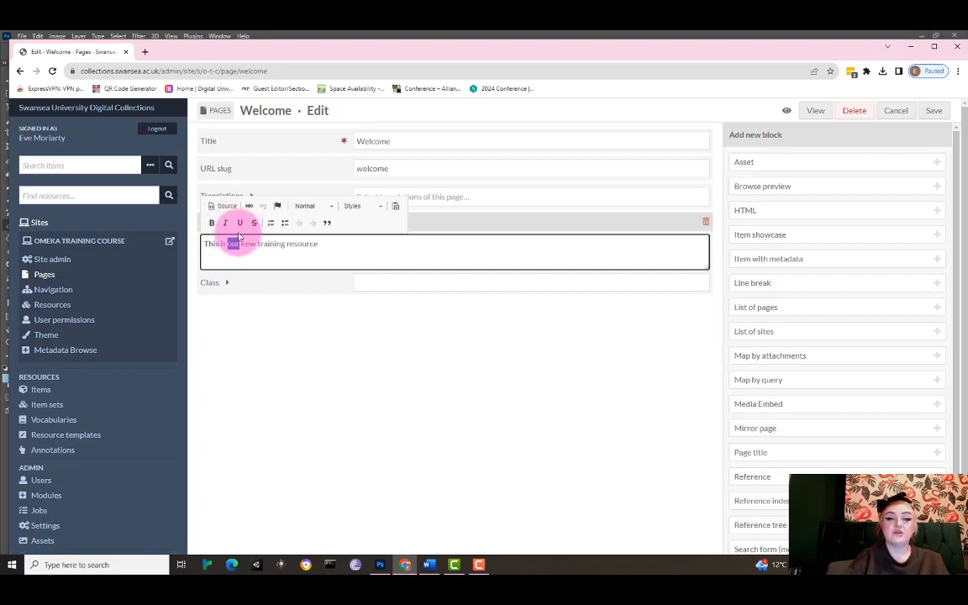
pyautogui.click(240, 223)
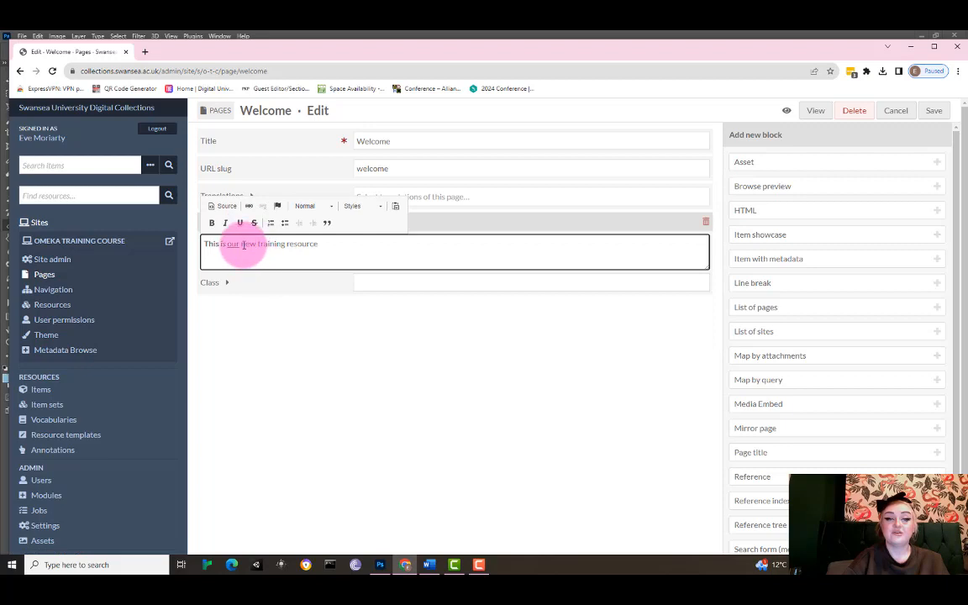
pyautogui.doubleClick(251, 245)
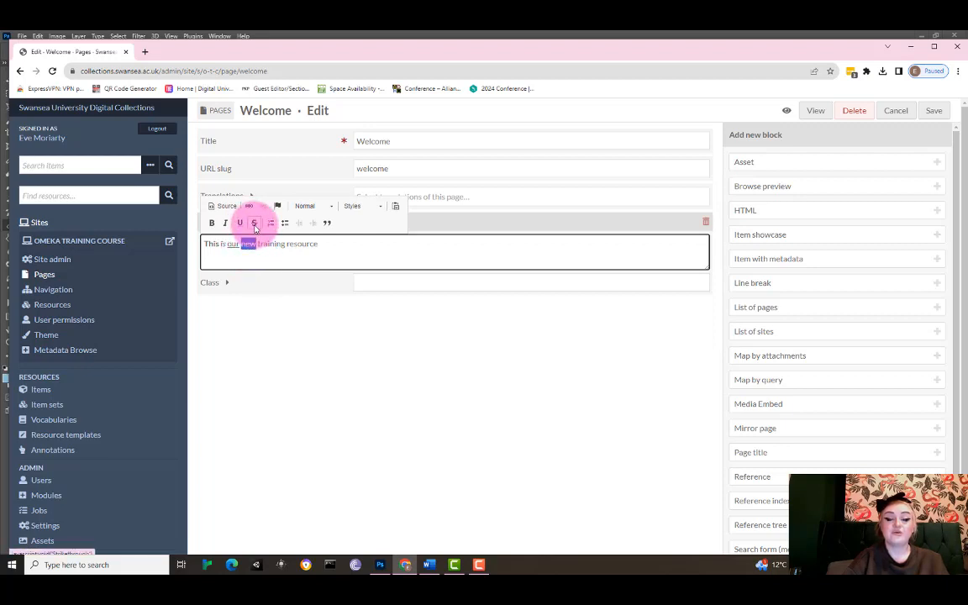
pyautogui.click(254, 223)
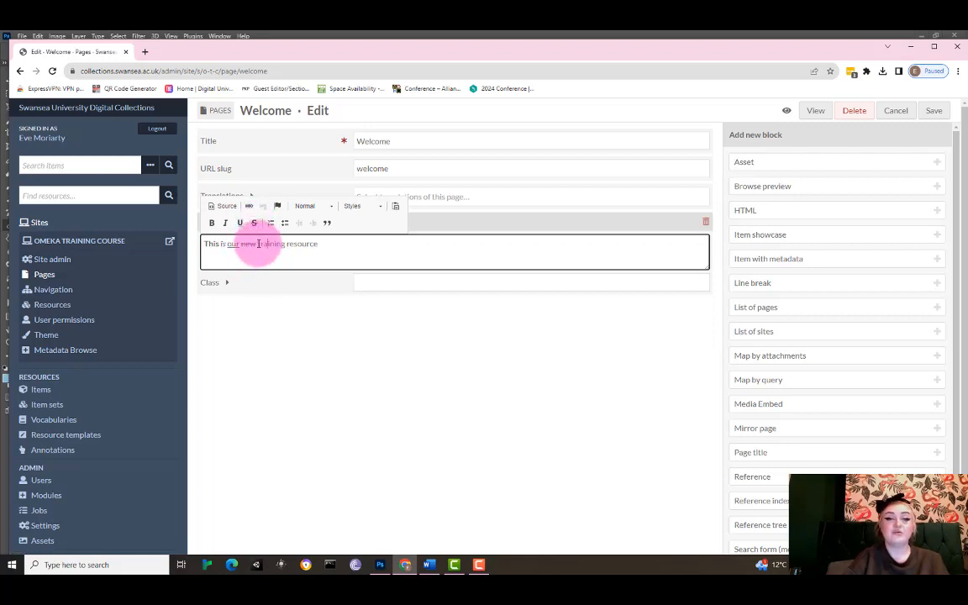
# Turn the sentence into a bulleted list and break "resource" onto its own second bullet.
pyautogui.moveTo(258, 244); pyautogui.dragTo(313, 244)
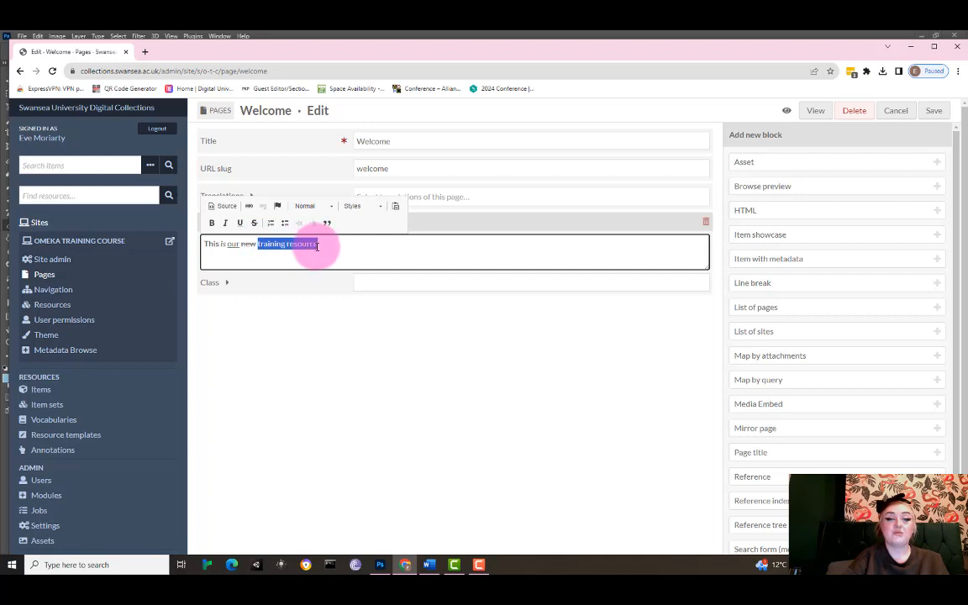
pyautogui.click(285, 224)
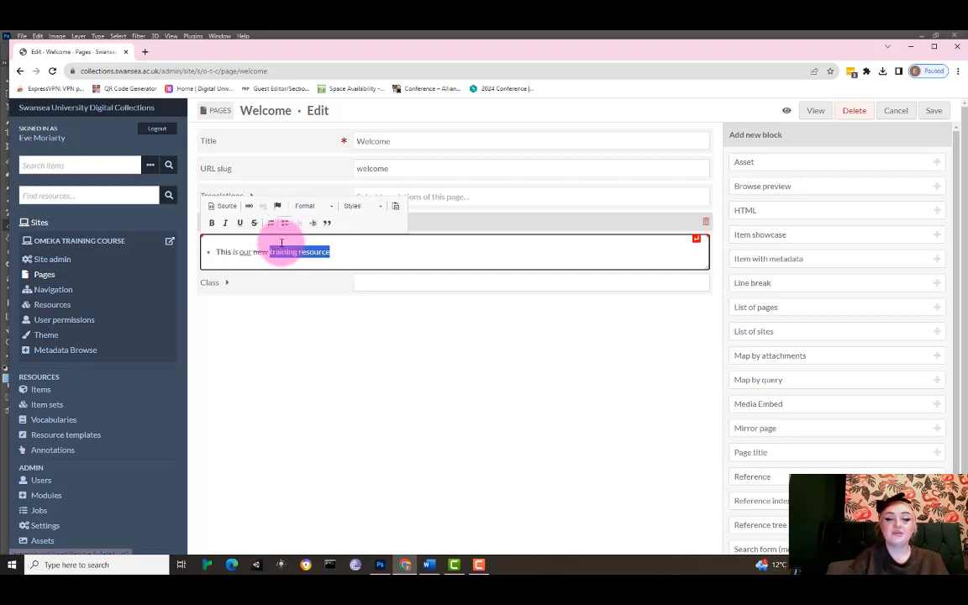
pyautogui.click(336, 247)
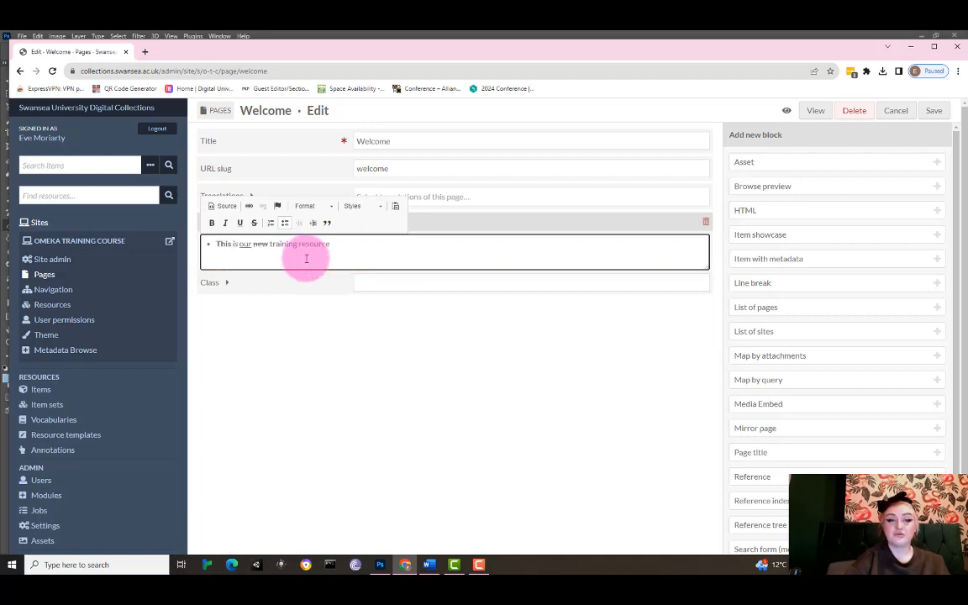
pyautogui.press('Return')
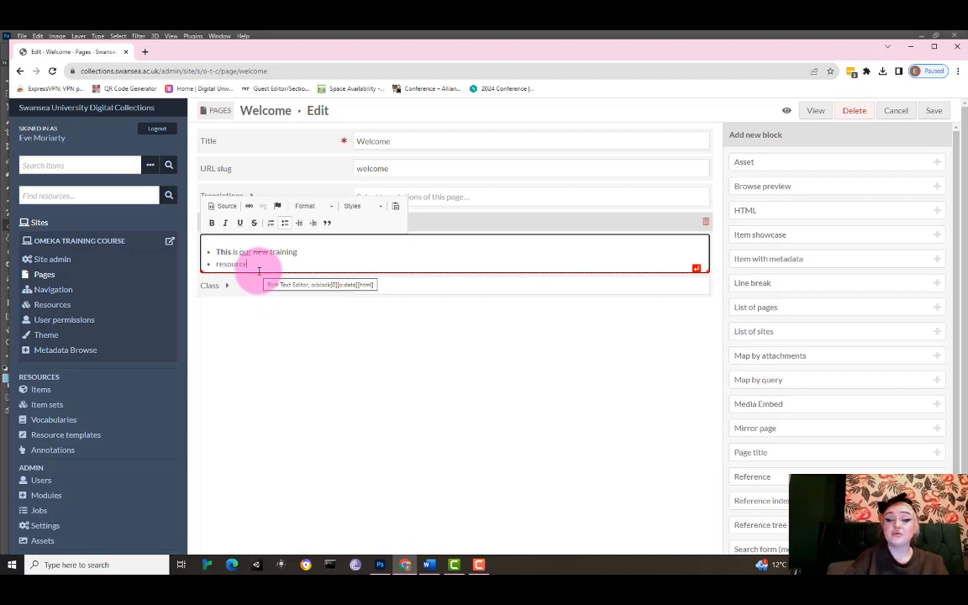
# Save the Welcome page and view it on the public site to check the formatting.
pyautogui.click(932, 114)
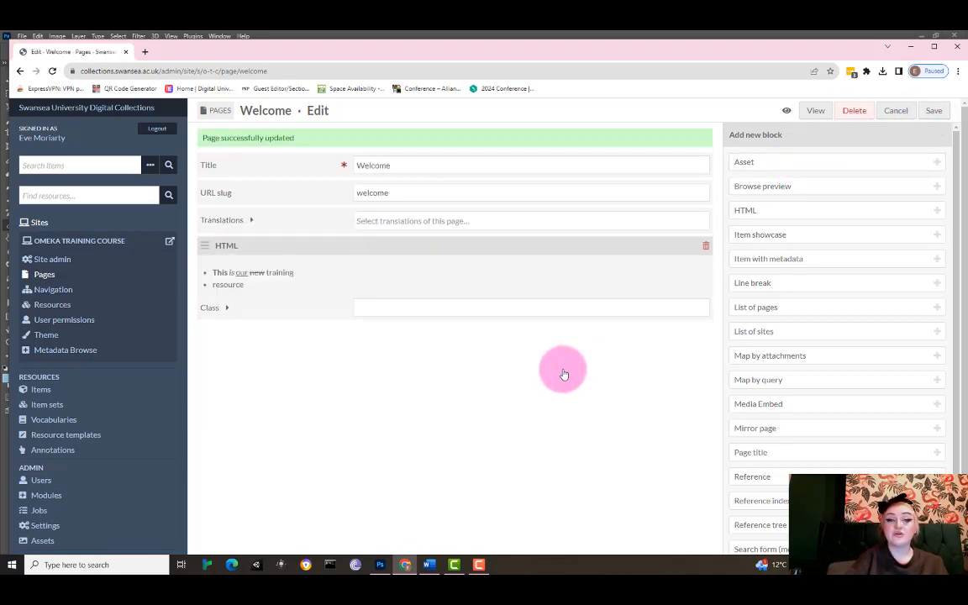
pyautogui.click(814, 119)
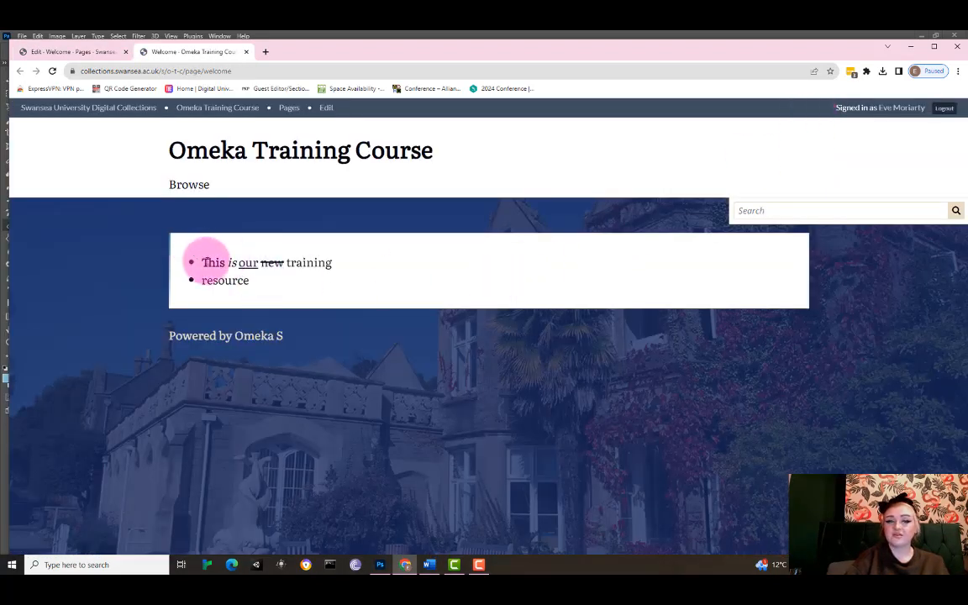
pyautogui.moveTo(202, 262); pyautogui.dragTo(335, 262)
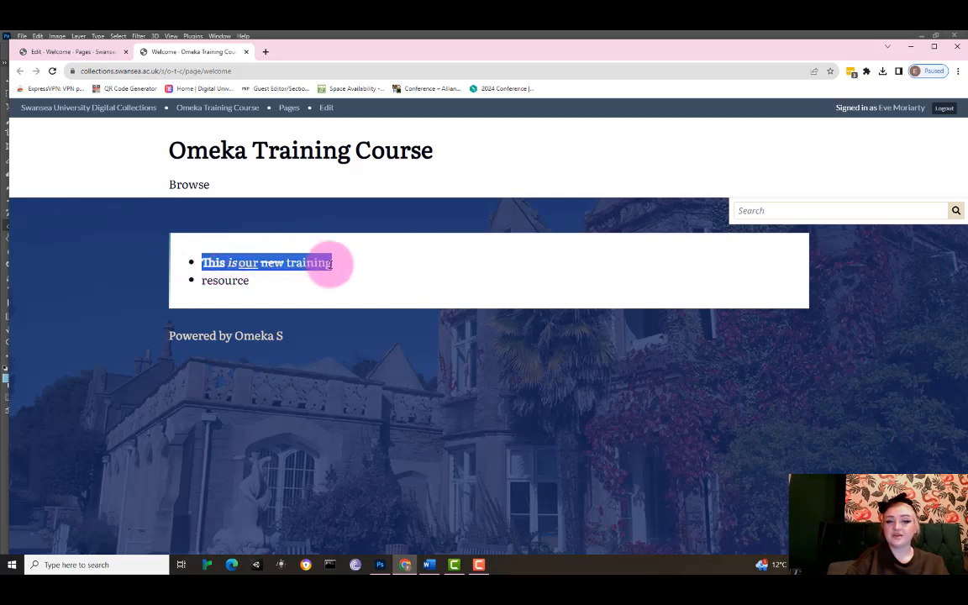
pyautogui.click(243, 283)
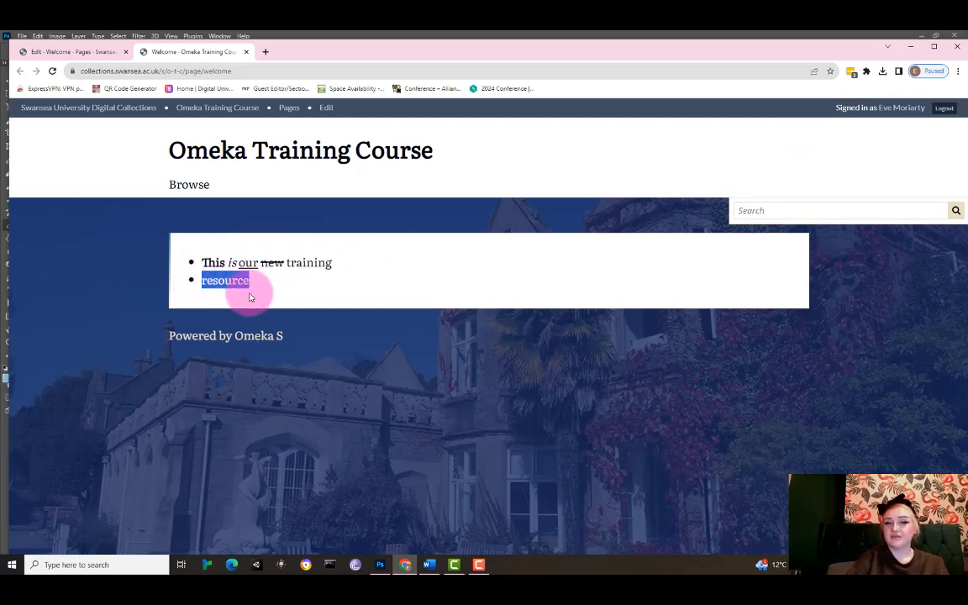
# Return to the Welcome page editor and examine the HTML block's source code.
pyautogui.click(247, 52)
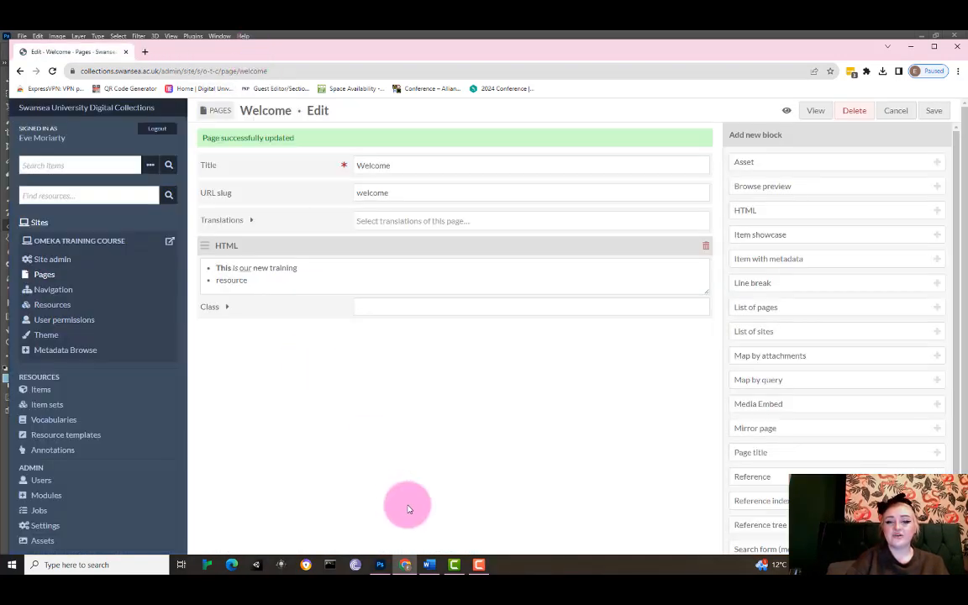
pyautogui.moveTo(483, 560)
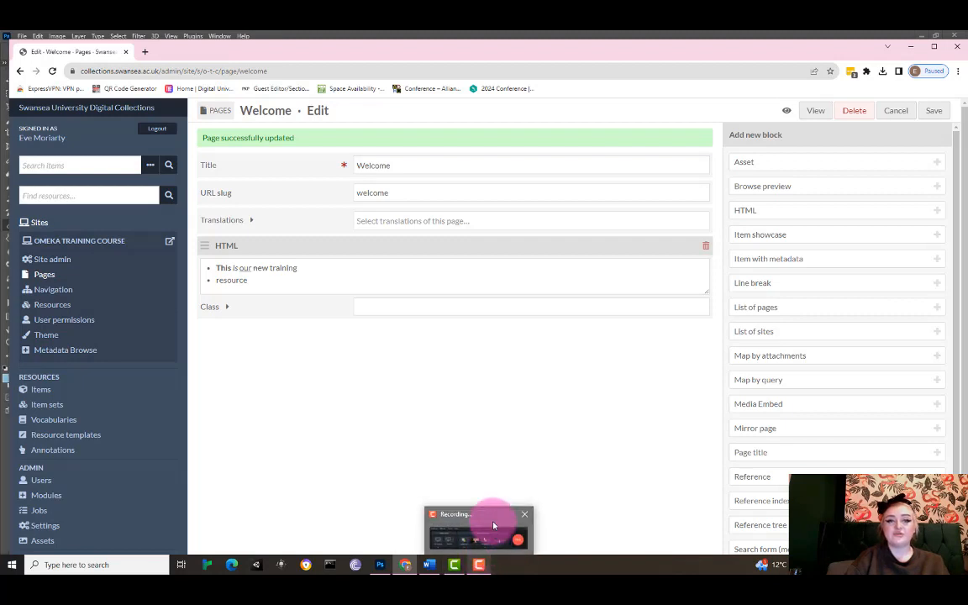
pyautogui.click(493, 525)
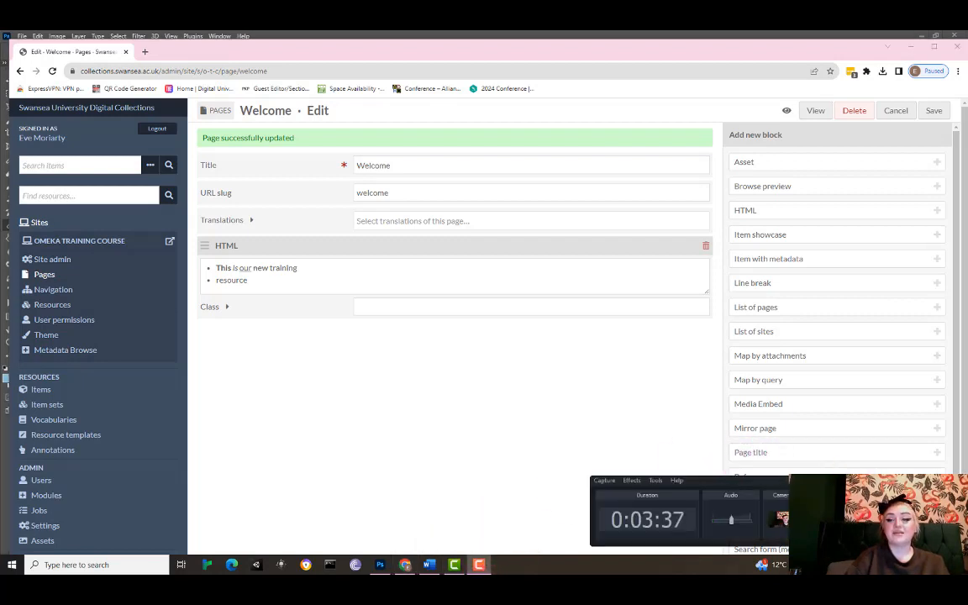
pyautogui.click(685, 492)
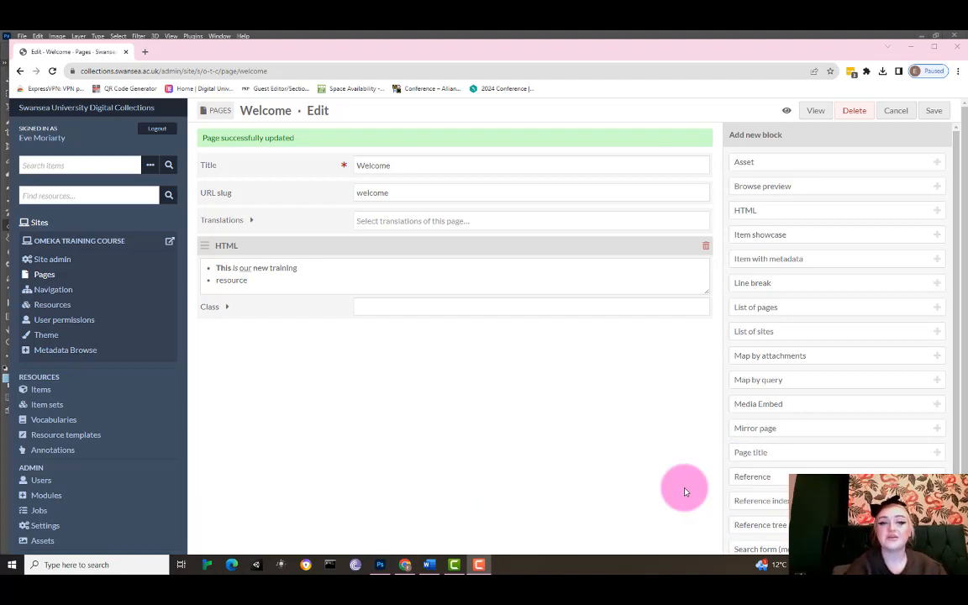
pyautogui.click(386, 276)
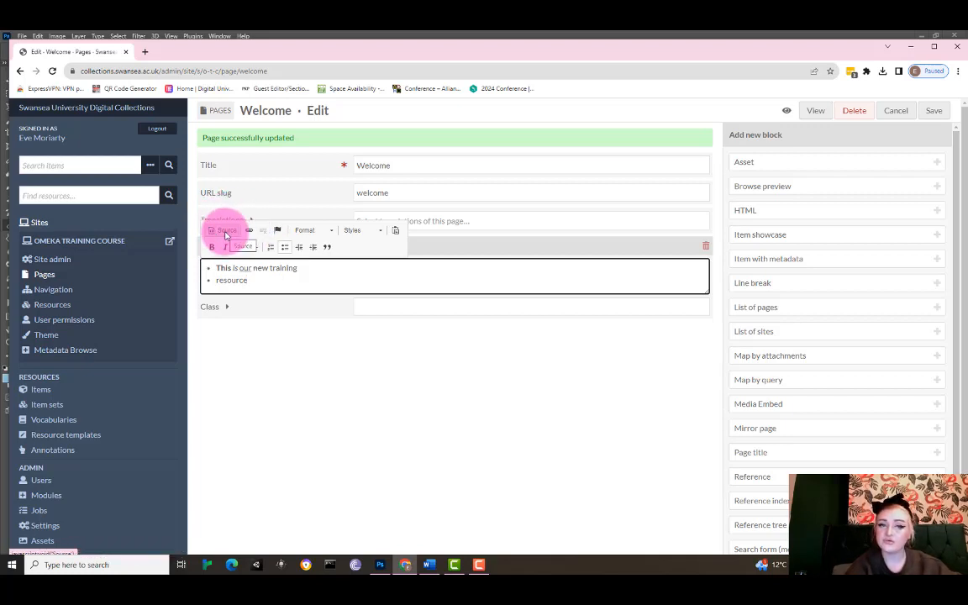
pyautogui.click(213, 248)
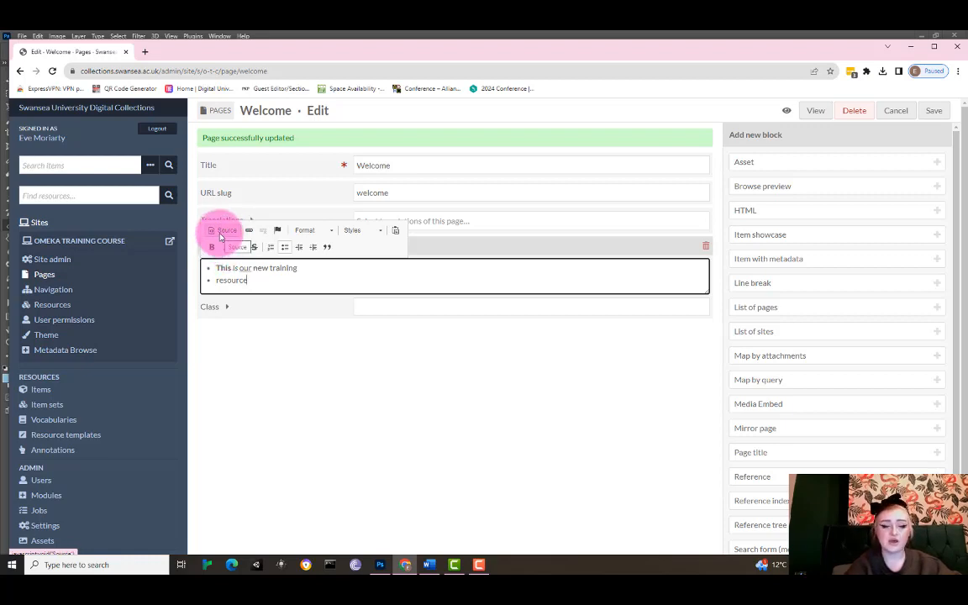
pyautogui.click(222, 230)
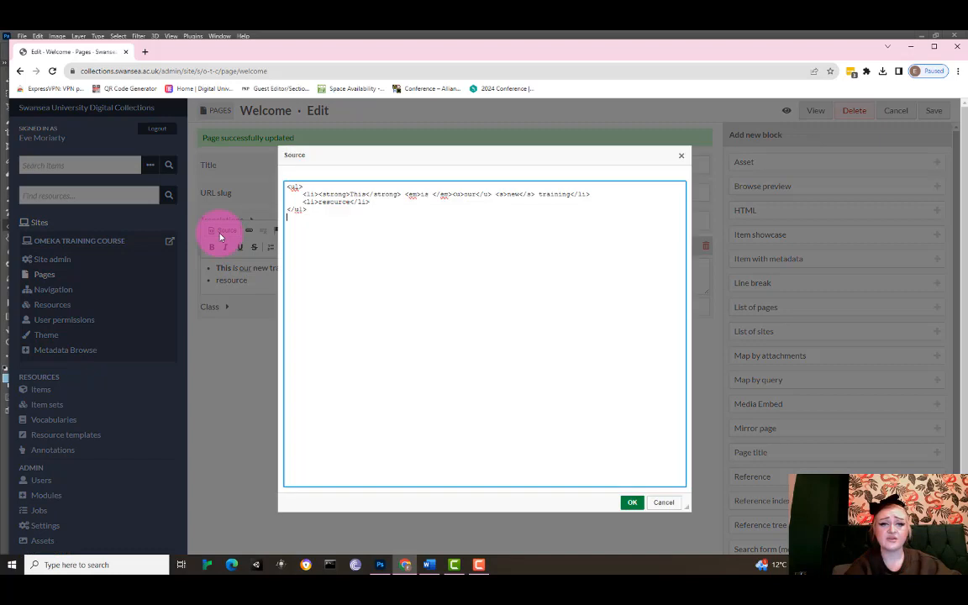
pyautogui.click(411, 251)
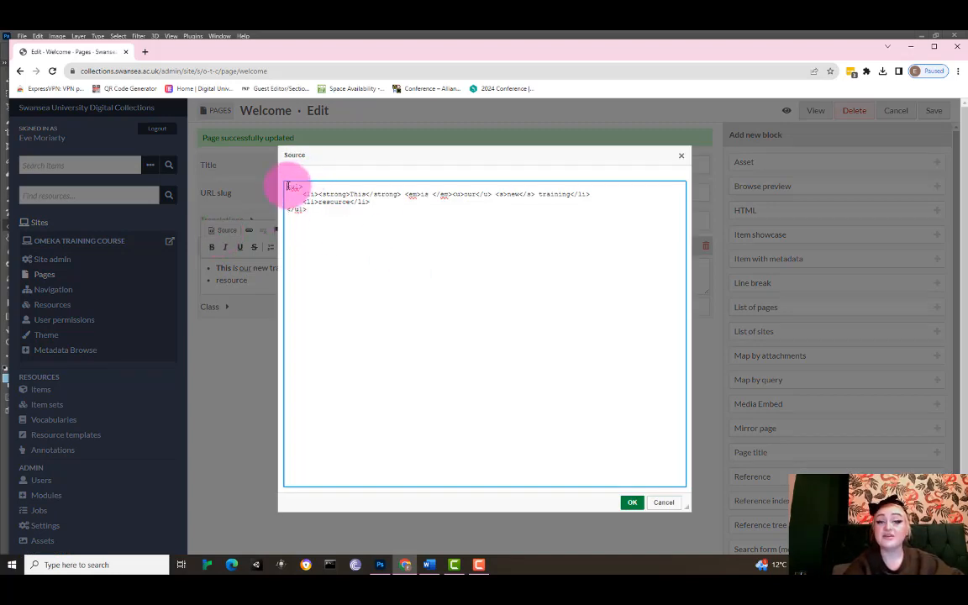
pyautogui.moveTo(287, 185); pyautogui.dragTo(309, 185)
pyautogui.click(318, 213)
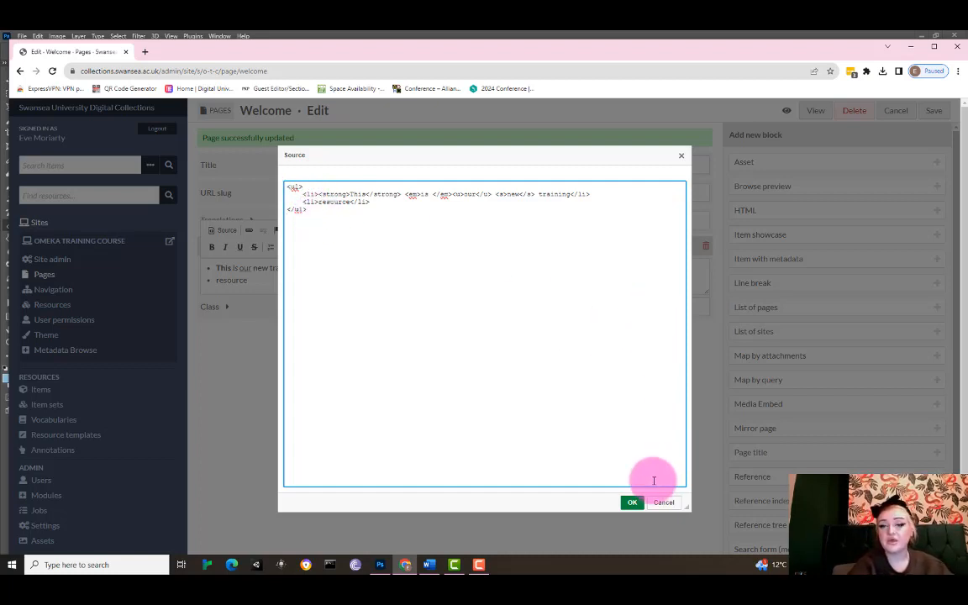
pyautogui.click(633, 502)
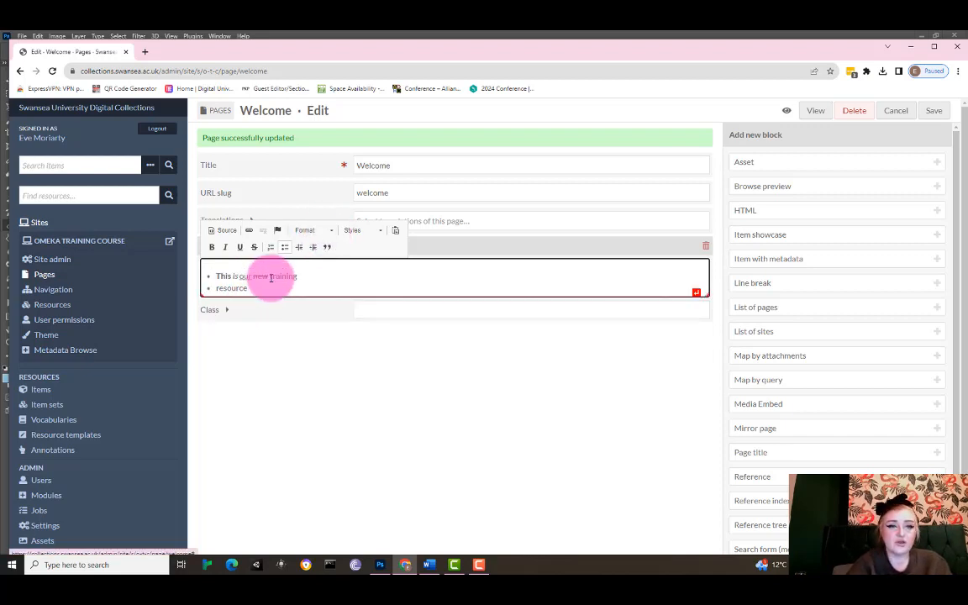
# Format the second bullet "resource" as Heading 1.
pyautogui.click(269, 279)
pyautogui.click(251, 284)
pyautogui.moveTo(251, 285); pyautogui.dragTo(218, 281)
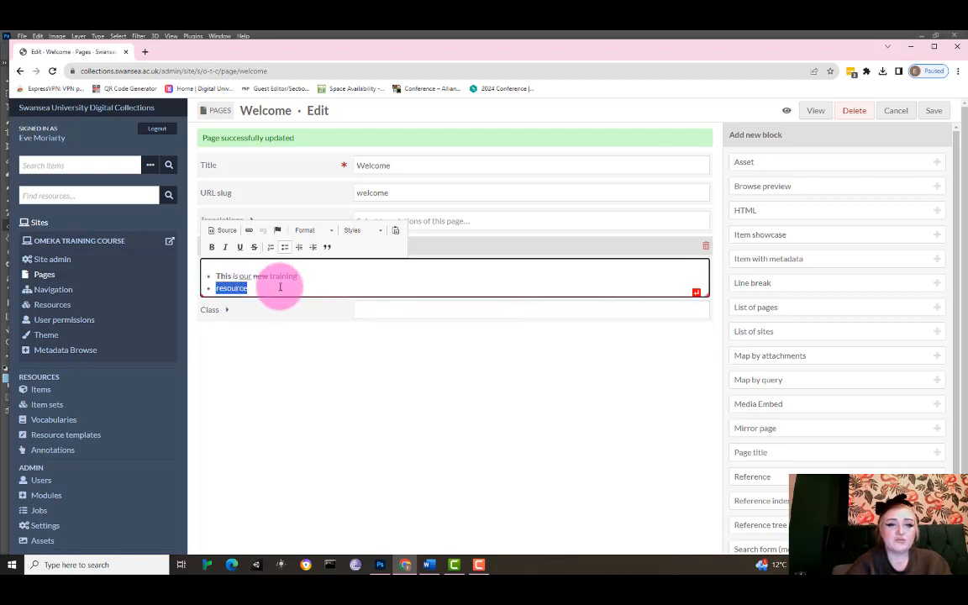
pyautogui.click(330, 231)
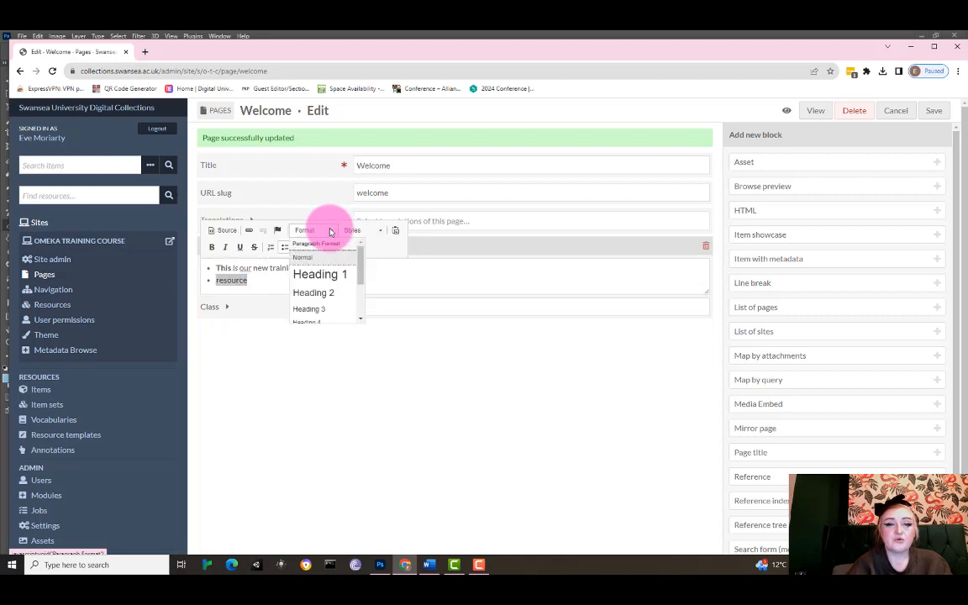
pyautogui.click(336, 278)
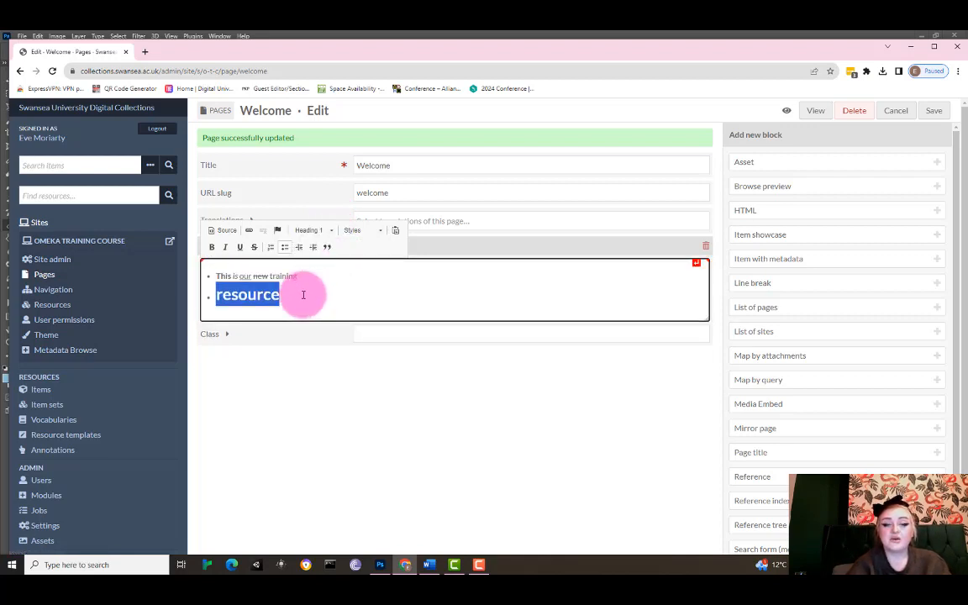
# Change the "resource" bullet's format to Heading 2.
pyautogui.click(301, 289)
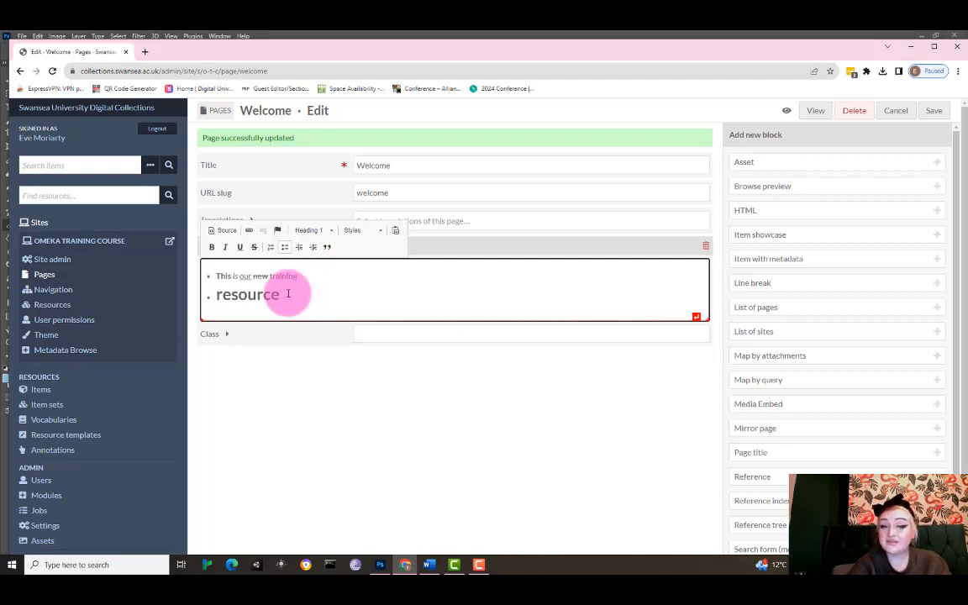
pyautogui.moveTo(280, 294); pyautogui.dragTo(220, 287)
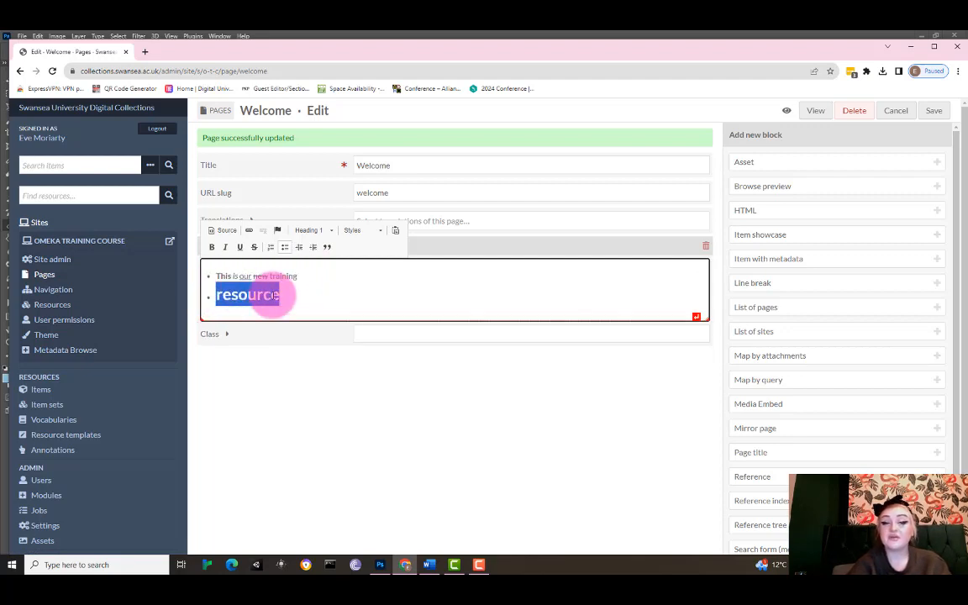
pyautogui.click(324, 230)
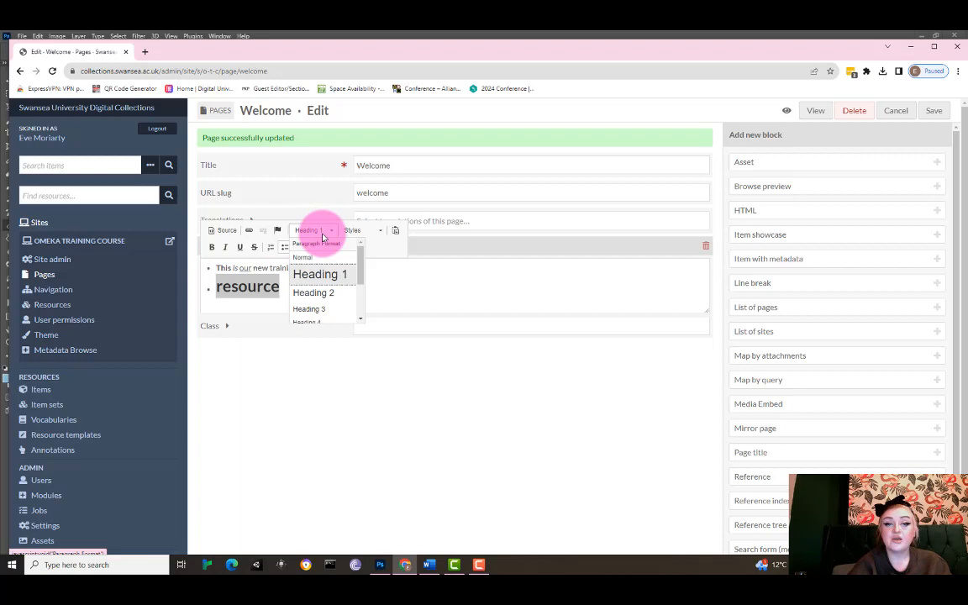
pyautogui.click(315, 292)
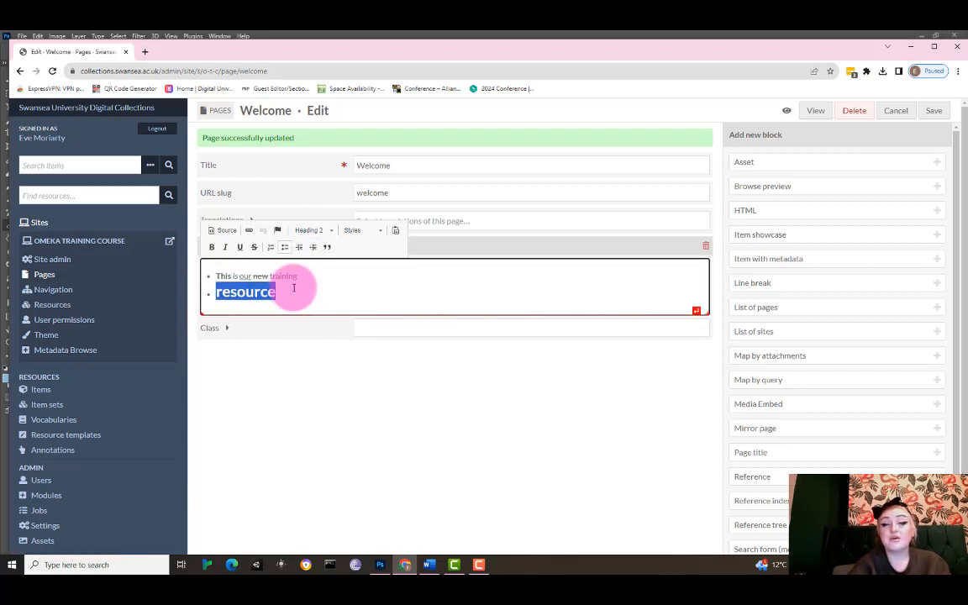
pyautogui.click(284, 289)
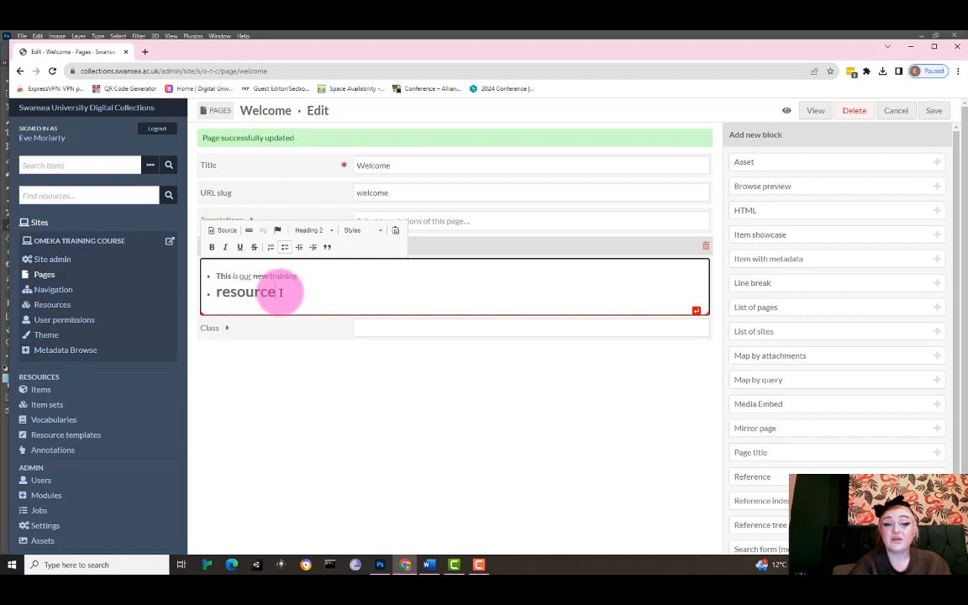
# Apply the Square Bulleted List style to the bulleted list.
pyautogui.keyDown('shift'); pyautogui.click(291, 269); pyautogui.keyUp('shift')
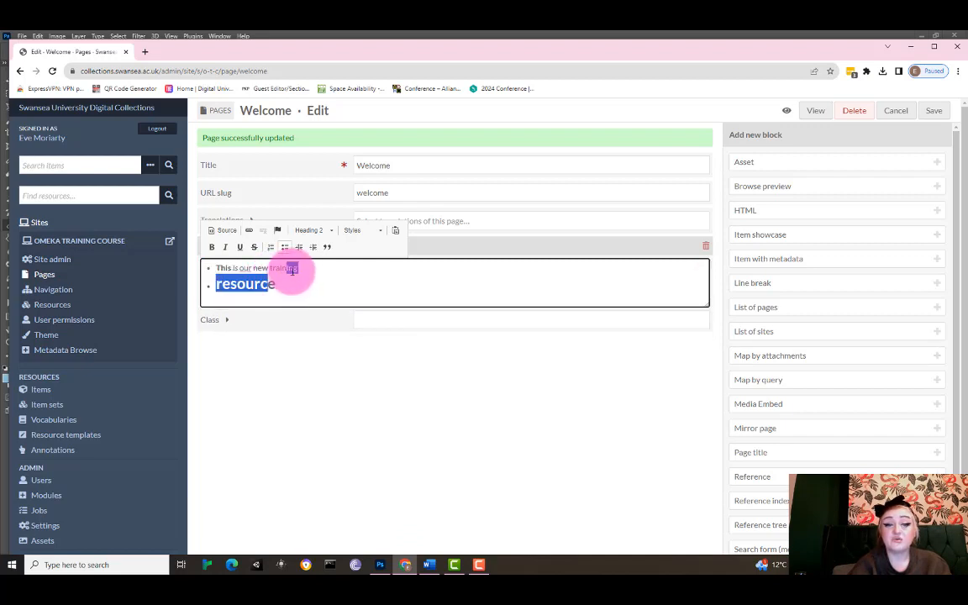
pyautogui.click(290, 270)
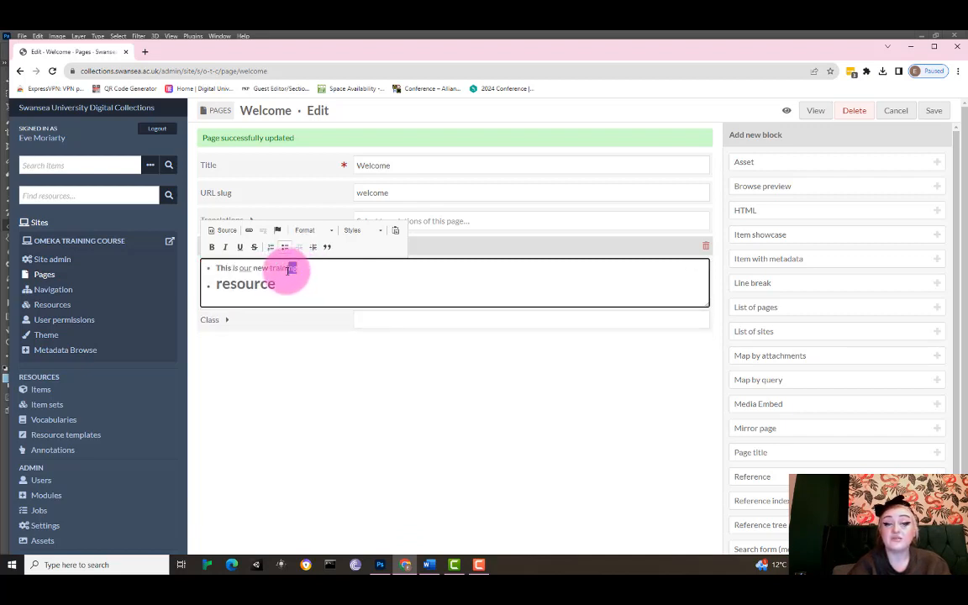
pyautogui.moveTo(290, 269); pyautogui.dragTo(270, 268)
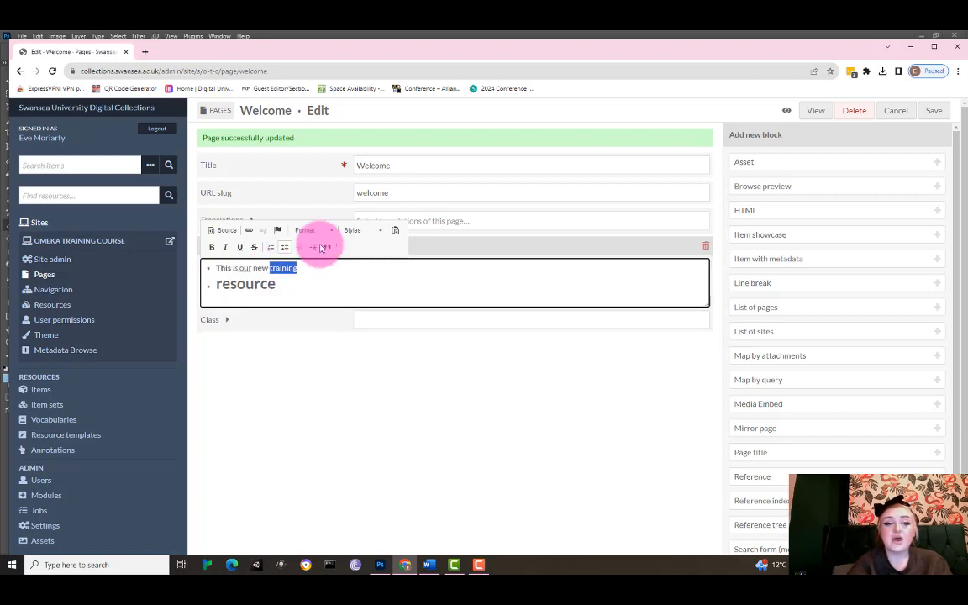
pyautogui.click(358, 229)
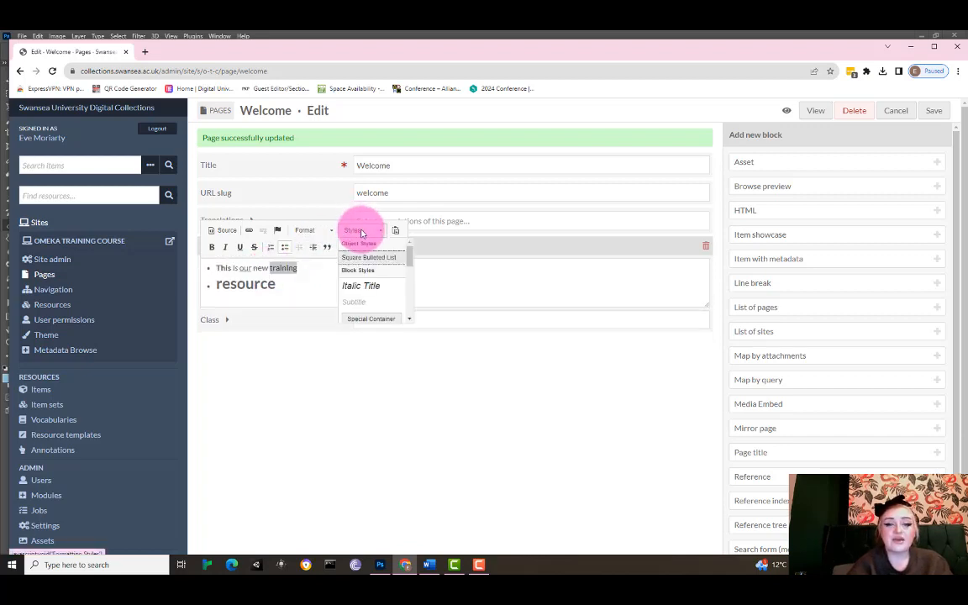
pyautogui.click(361, 232)
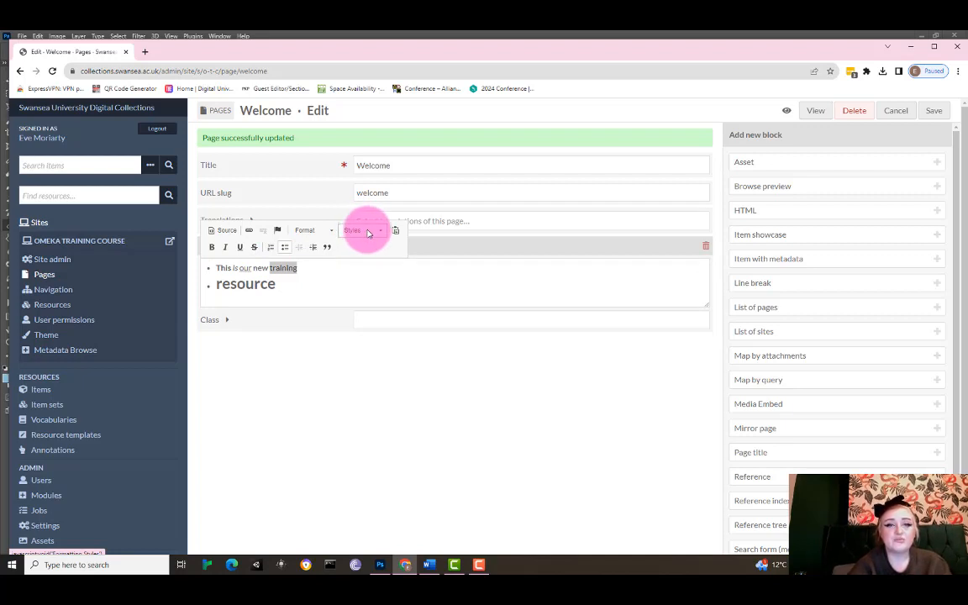
pyautogui.click(366, 232)
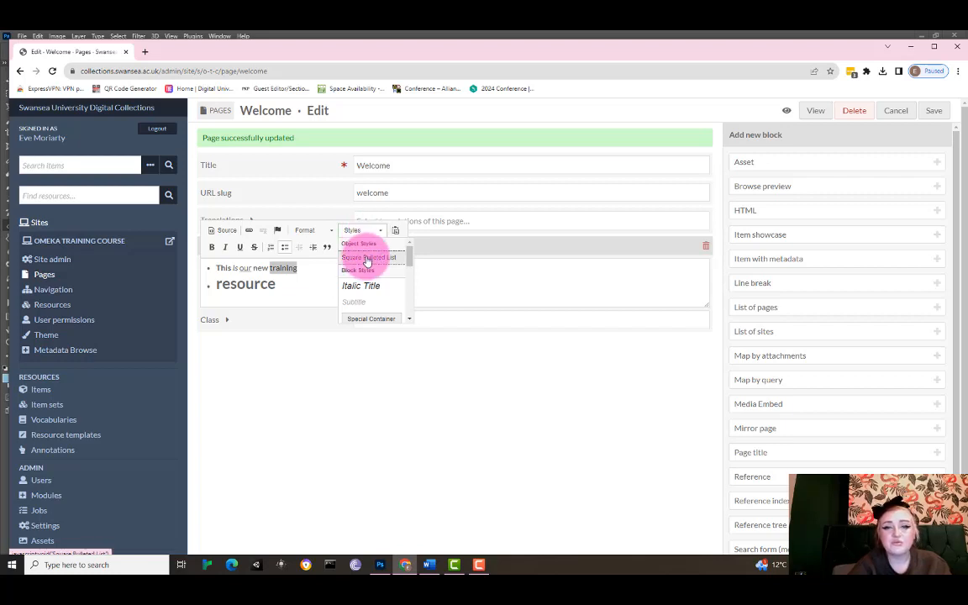
pyautogui.click(374, 258)
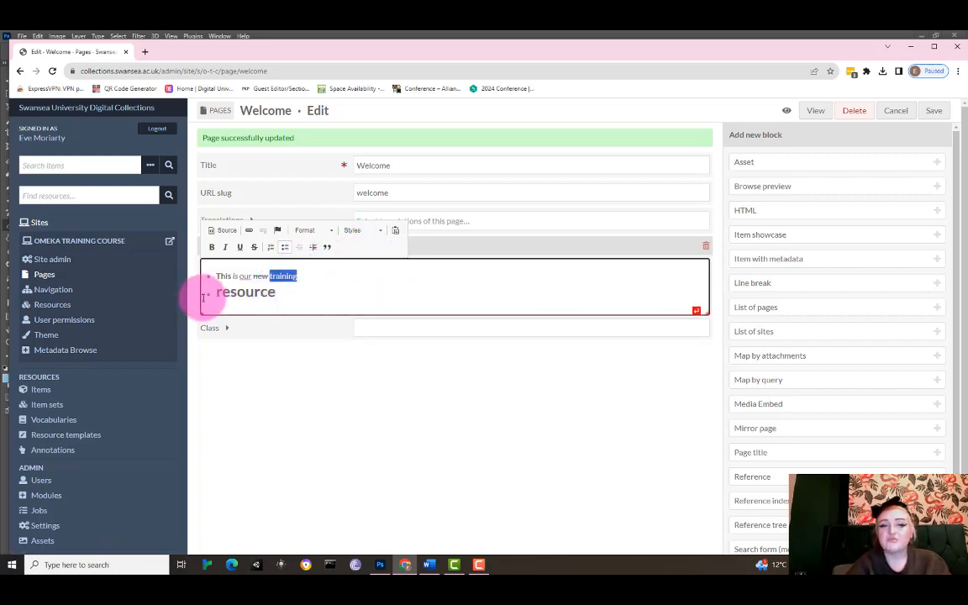
# Apply the Italic Title style to the "resource" bullet.
pyautogui.click(294, 292)
pyautogui.moveTo(294, 291); pyautogui.dragTo(208, 285)
pyautogui.click(365, 230)
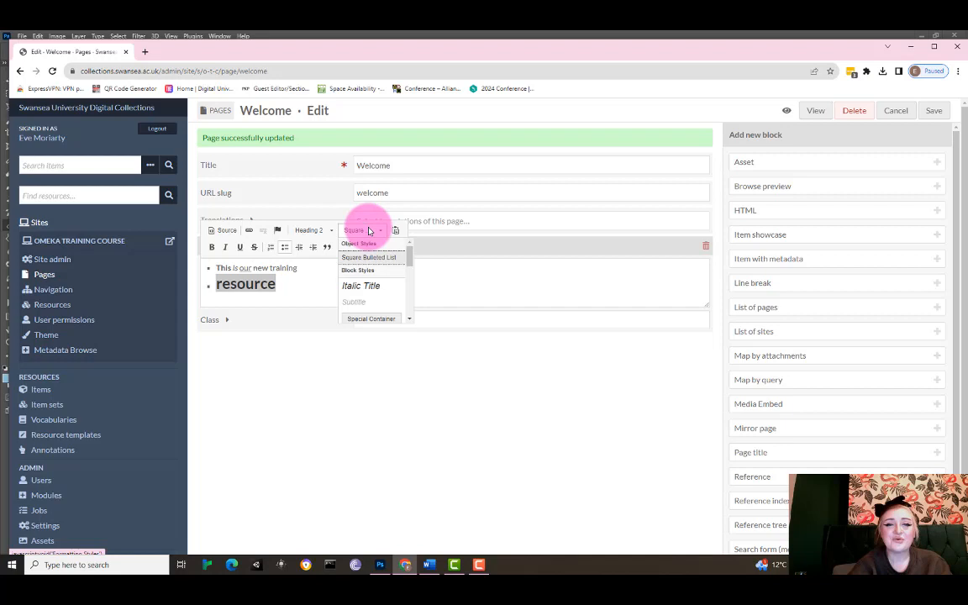
pyautogui.click(367, 287)
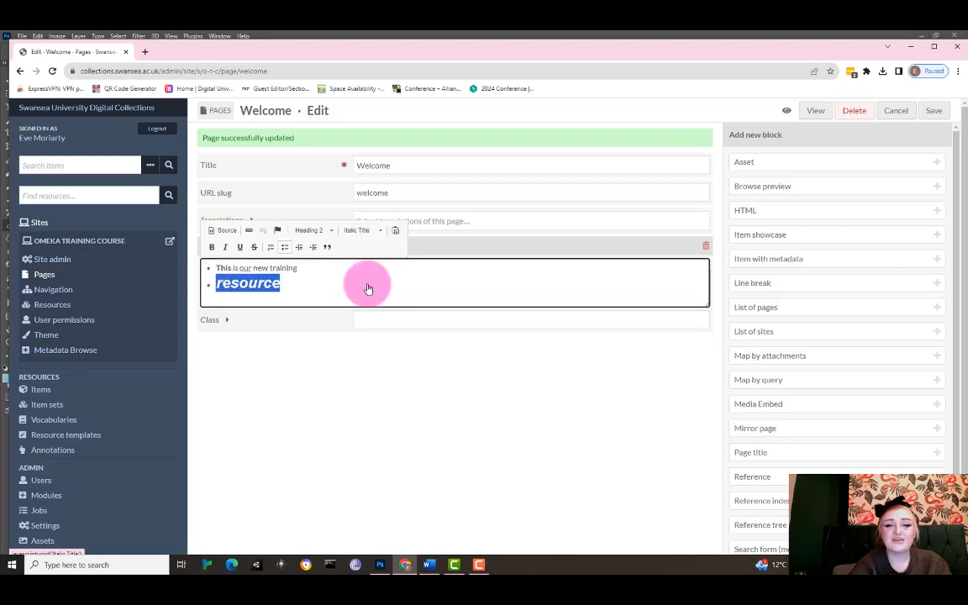
# Apply the Special Container style to the "resource" bullet.
pyautogui.click(373, 231)
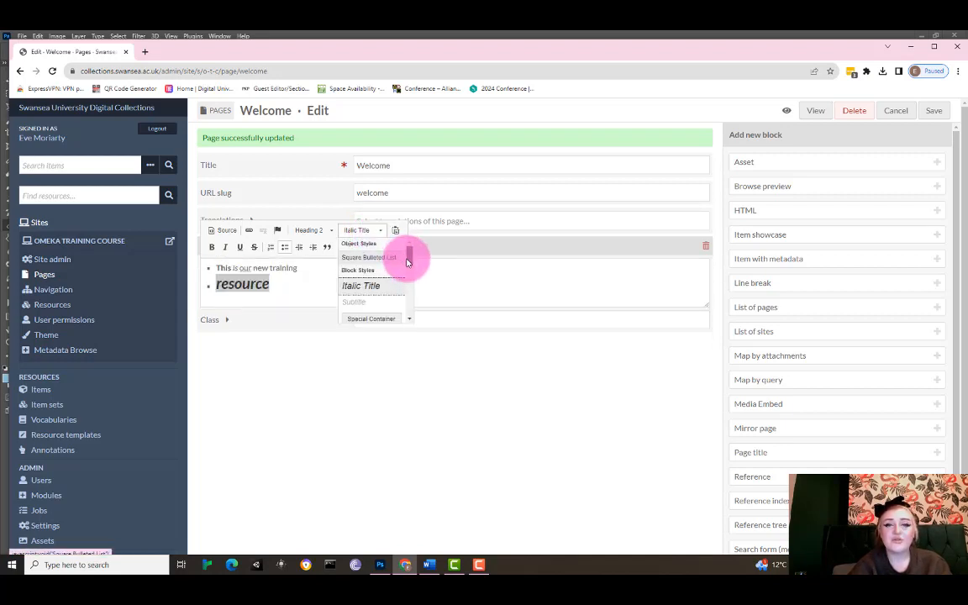
pyautogui.moveTo(406, 255)
pyautogui.mouseDown()
pyautogui.moveTo(409, 277)
pyautogui.moveTo(411, 270)
pyautogui.mouseUp()
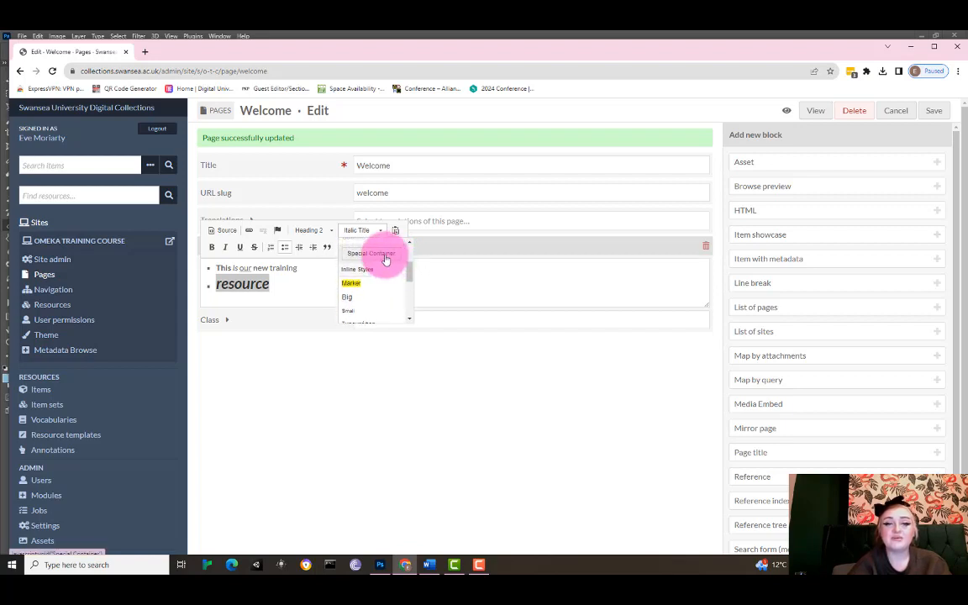
pyautogui.click(385, 254)
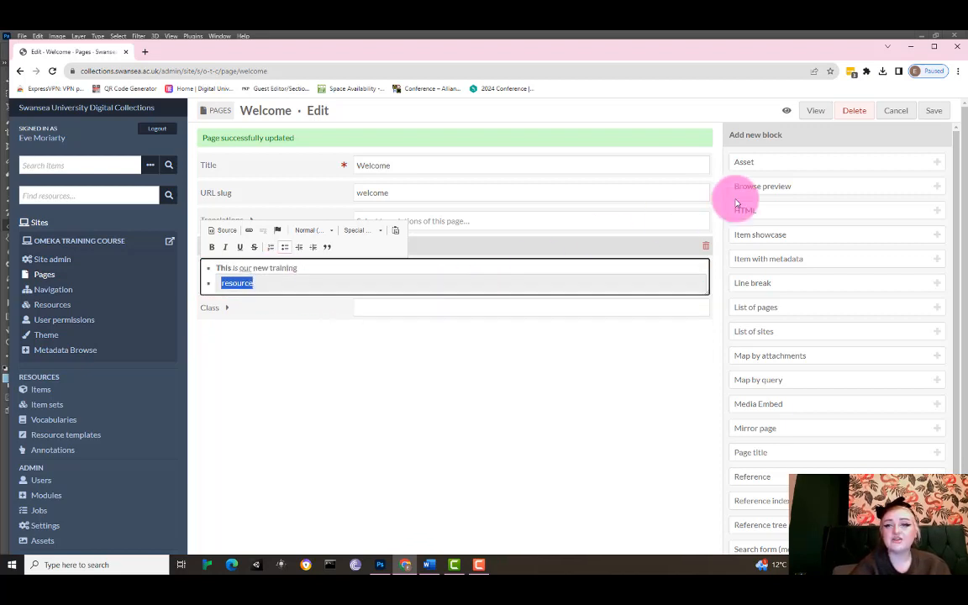
# Save the Welcome page, preview it on the public site, and return to the editor.
pyautogui.click(935, 118)
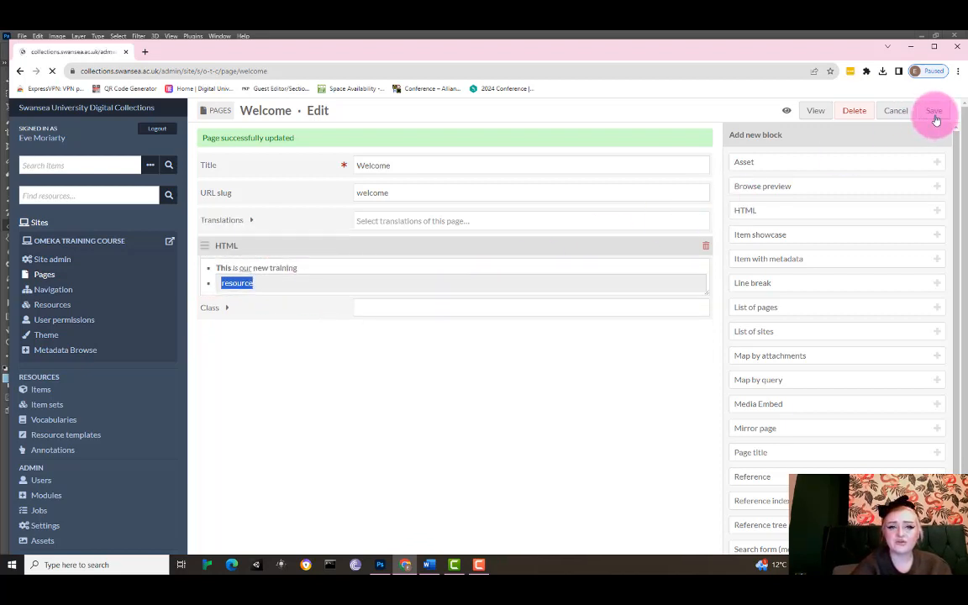
pyautogui.click(814, 113)
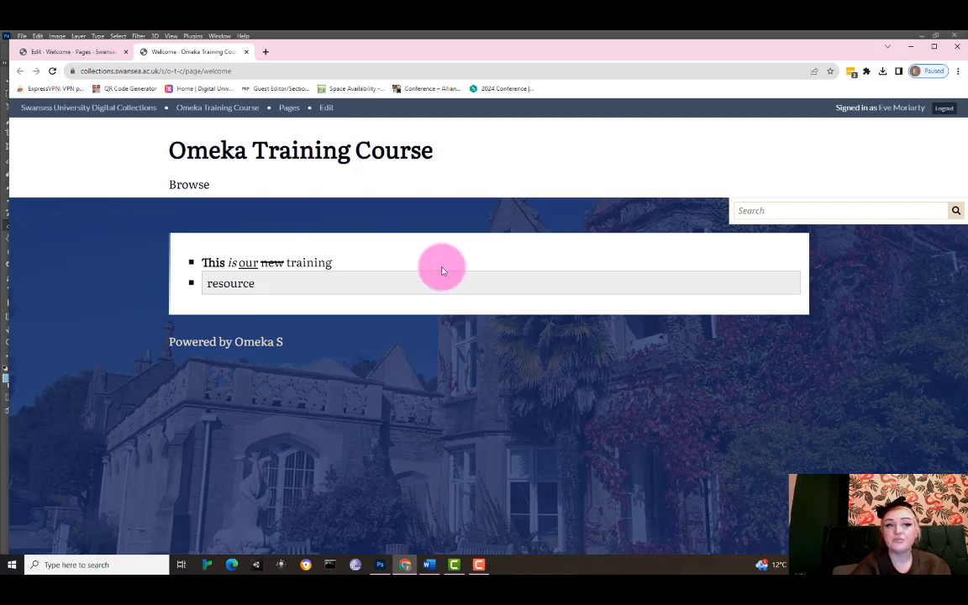
pyautogui.click(77, 52)
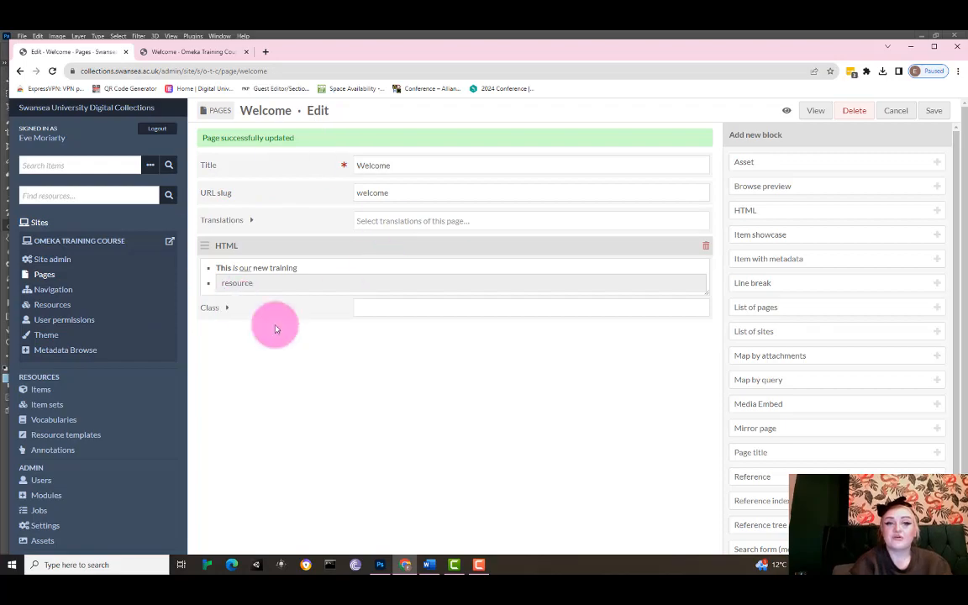
# Open the site's pages list and start adding a new page.
pyautogui.click(46, 274)
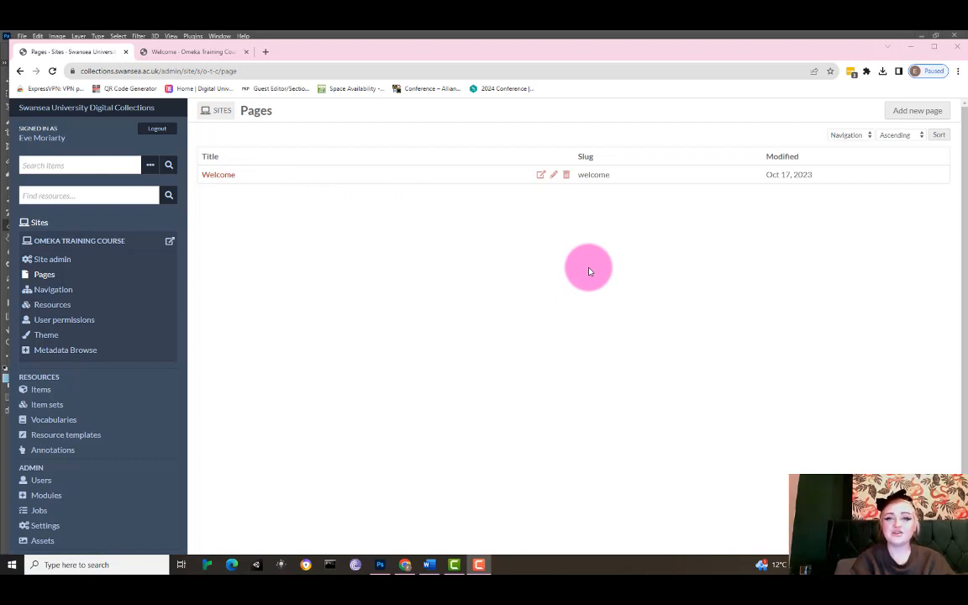
pyautogui.click(933, 116)
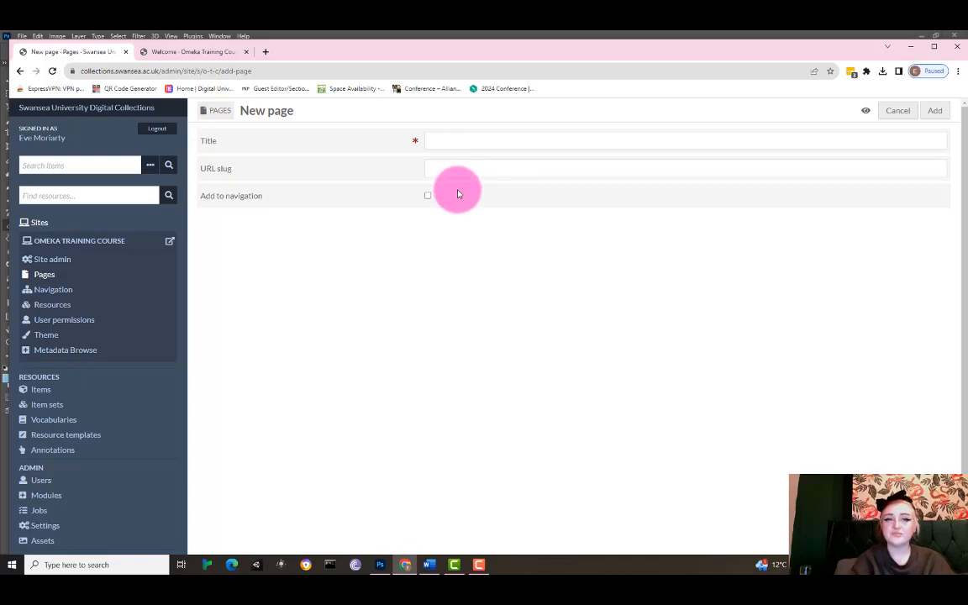
# Title the new page Second Page.
pyautogui.click(454, 140)
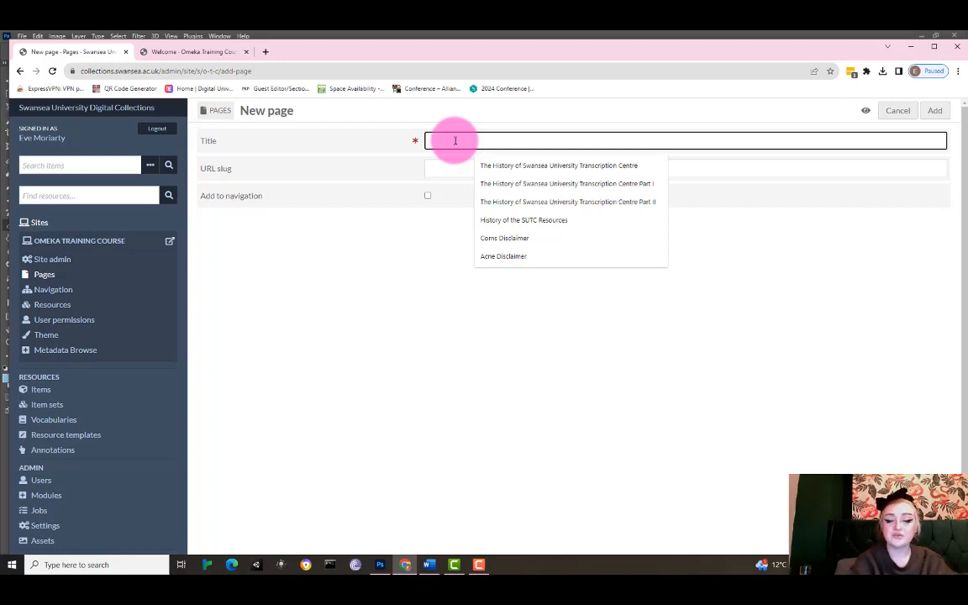
pyautogui.write('Seco')
pyautogui.write('nd')
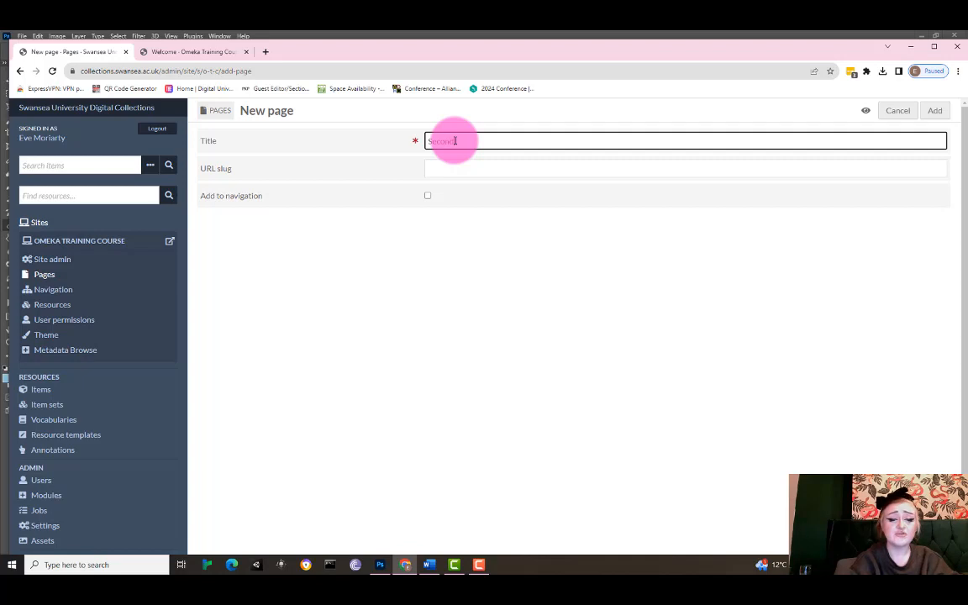
pyautogui.write(' pa')
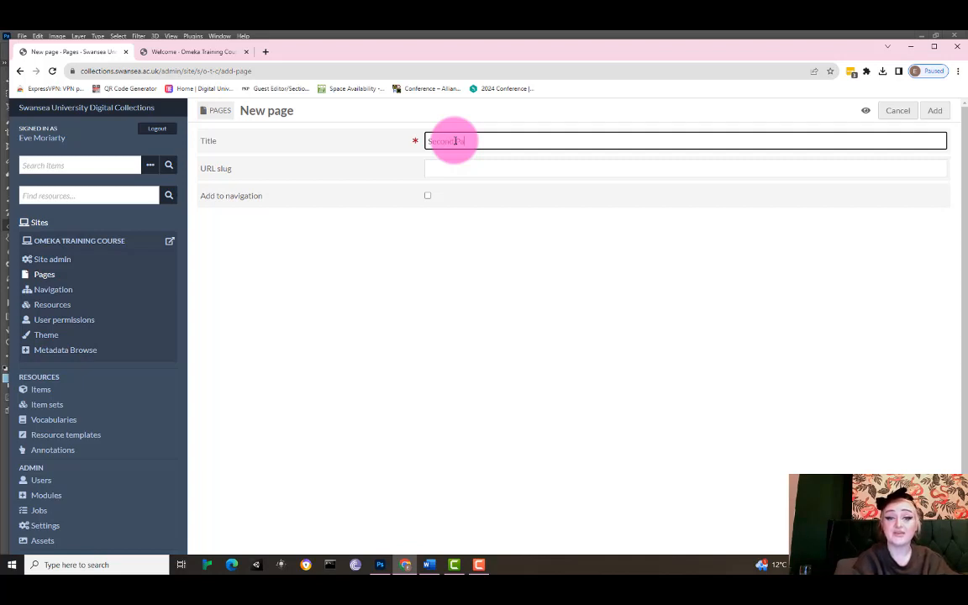
pyautogui.write('ge')
# Give the page the URL slug second-page, add it to navigation, and create it.
pyautogui.click(473, 171)
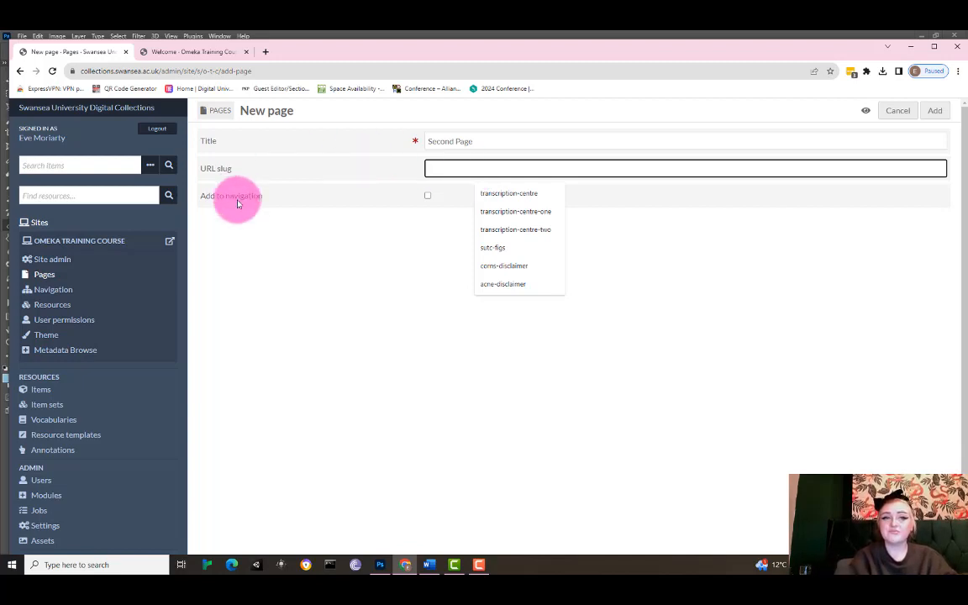
pyautogui.click(118, 71)
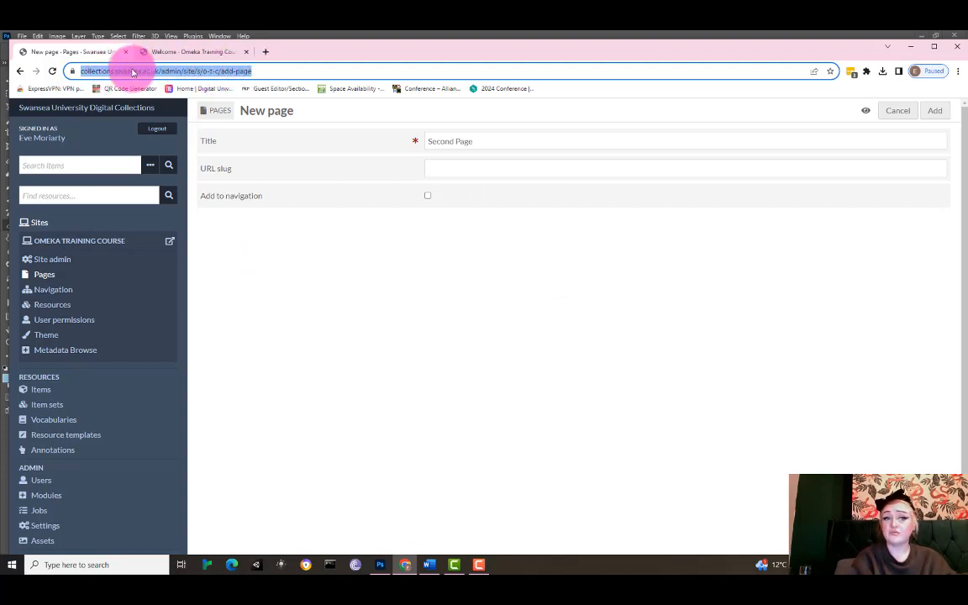
pyautogui.click(458, 171)
pyautogui.write('se')
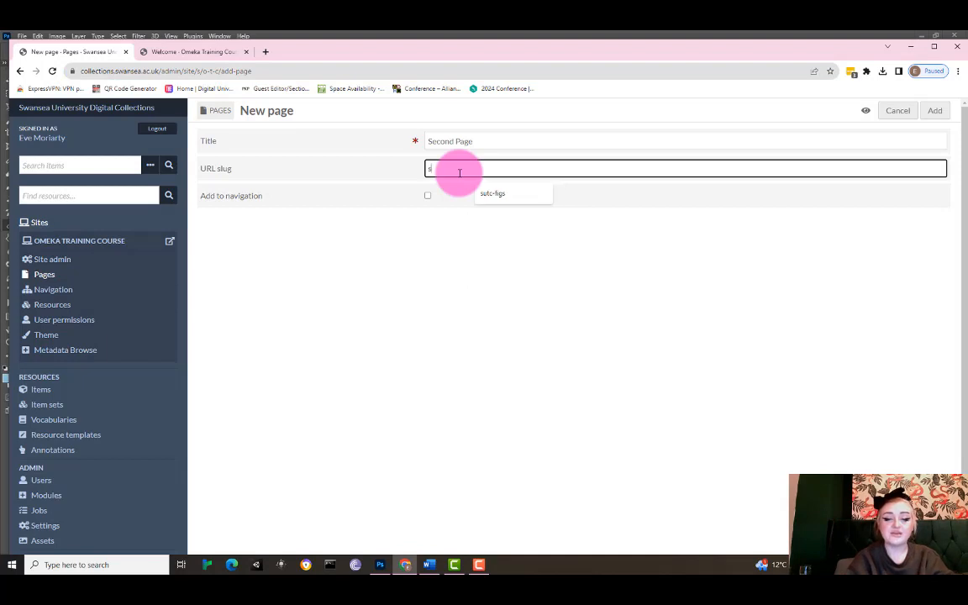
pyautogui.write('cond')
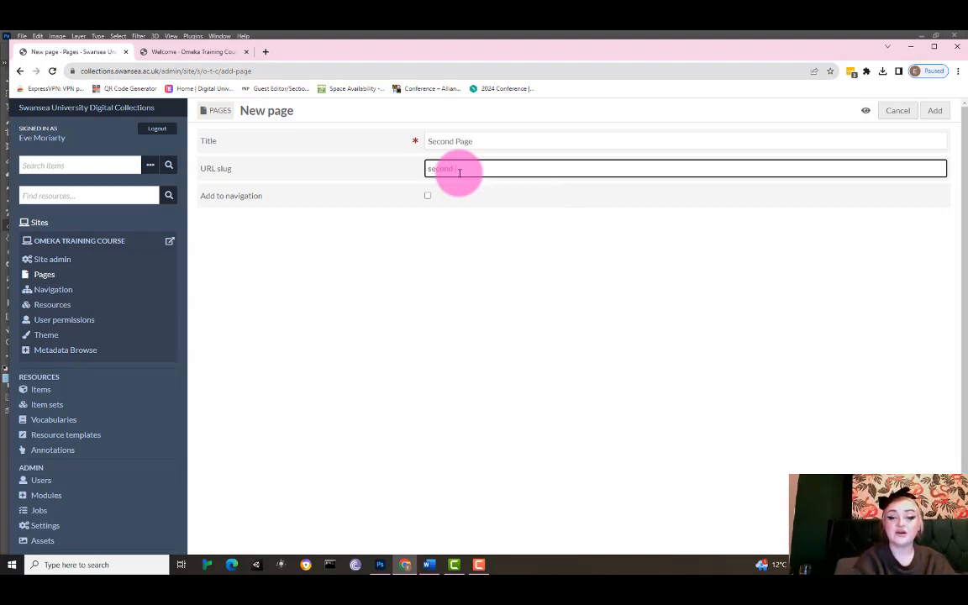
pyautogui.write('-p')
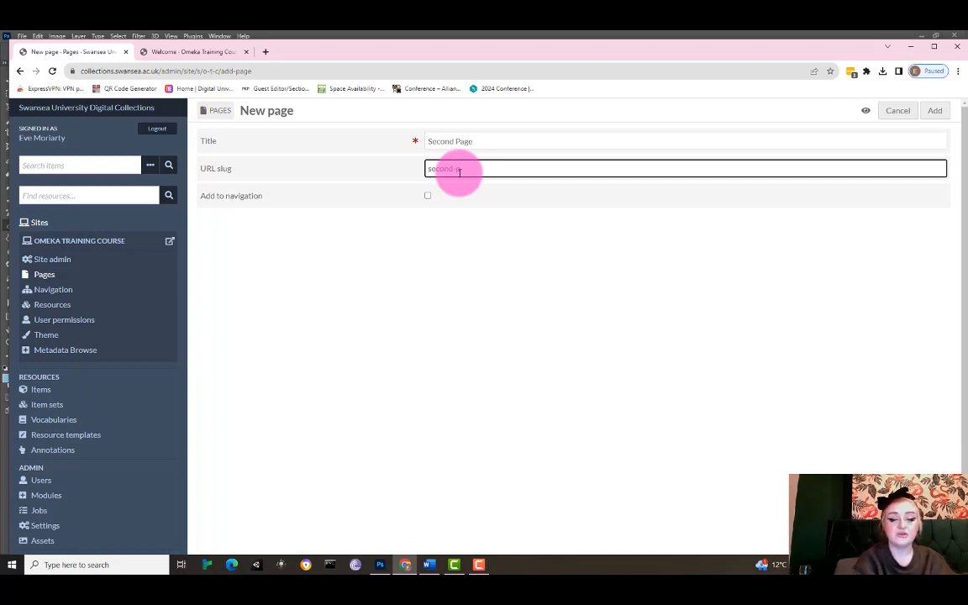
pyautogui.write('age')
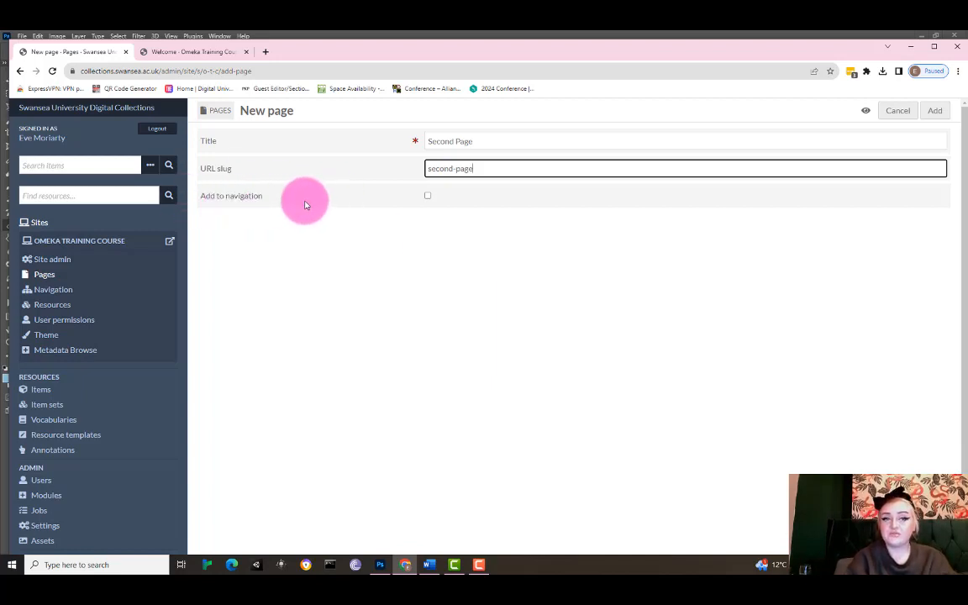
pyautogui.click(428, 196)
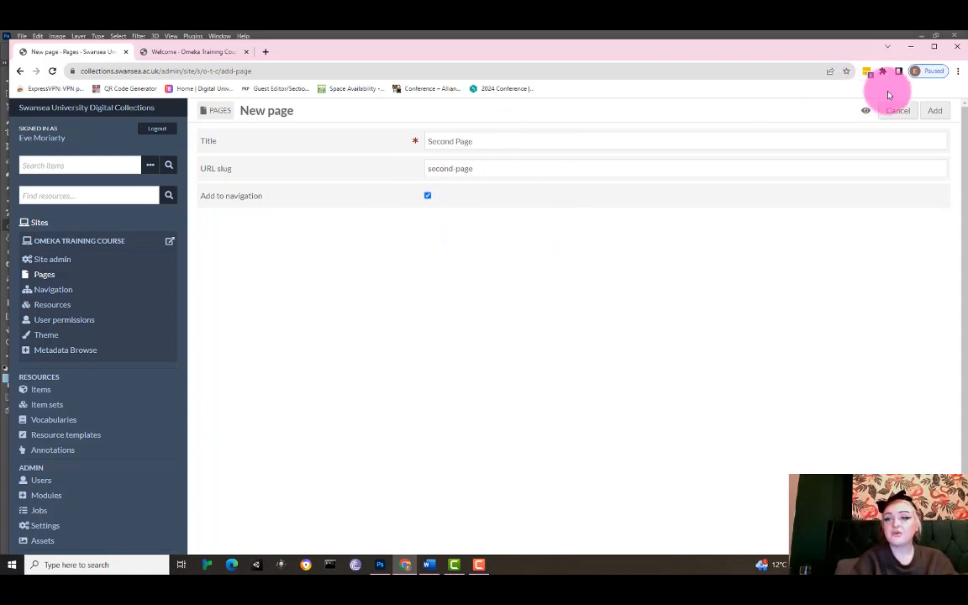
pyautogui.click(935, 114)
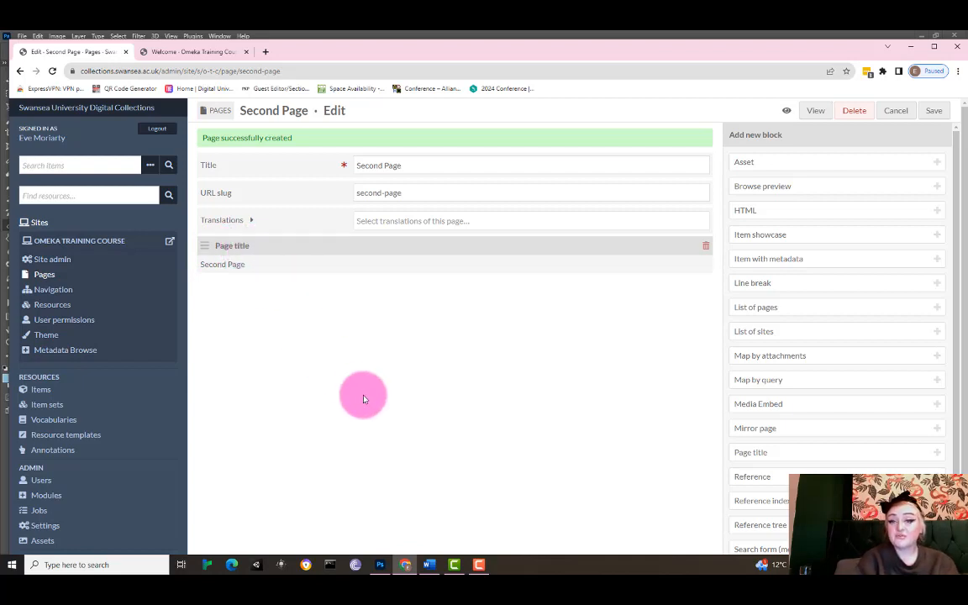
# Add an HTML block containing the text "These are just text".
pyautogui.click(782, 212)
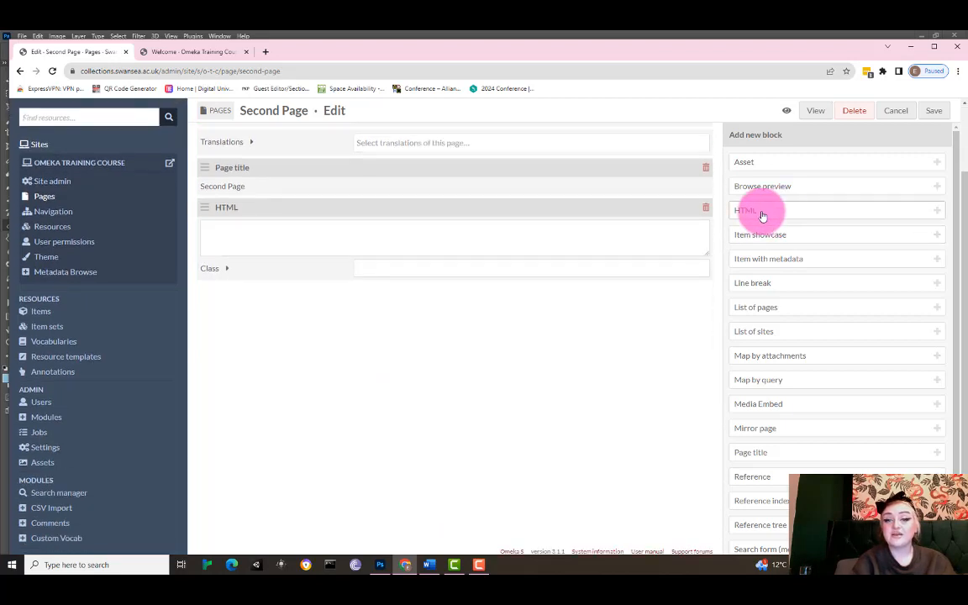
pyautogui.click(528, 239)
pyautogui.write('These')
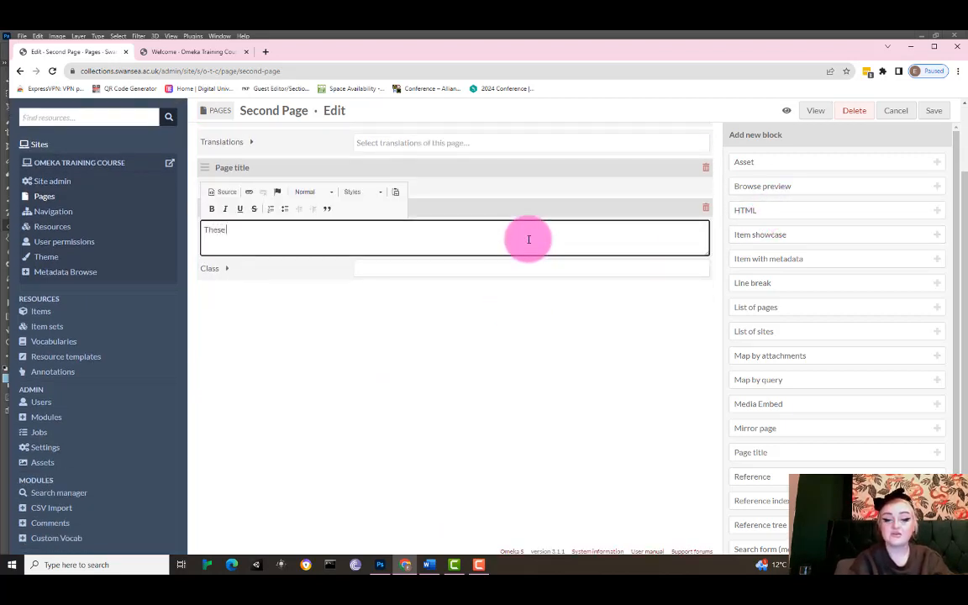
pyautogui.write(' are j')
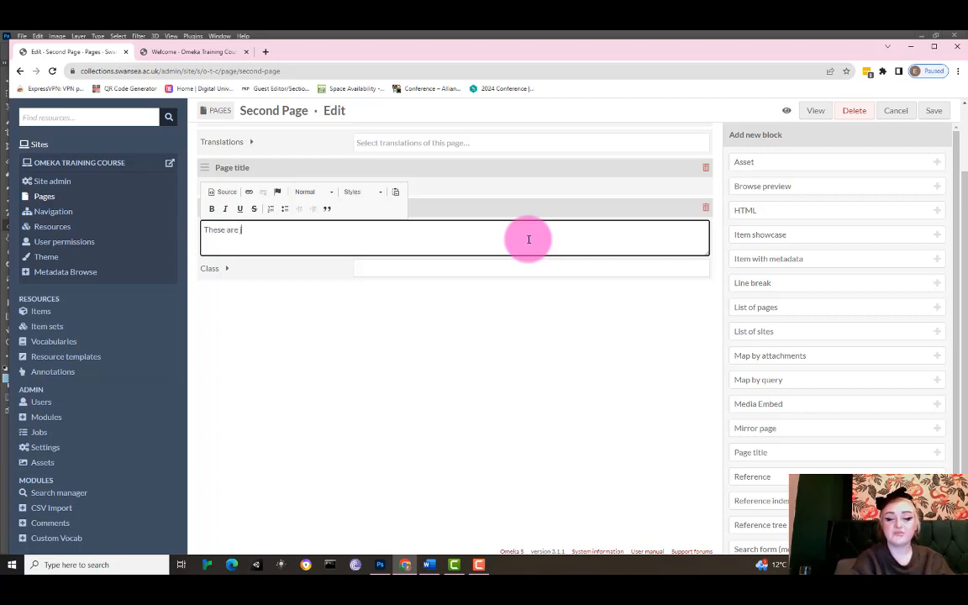
pyautogui.write('ust')
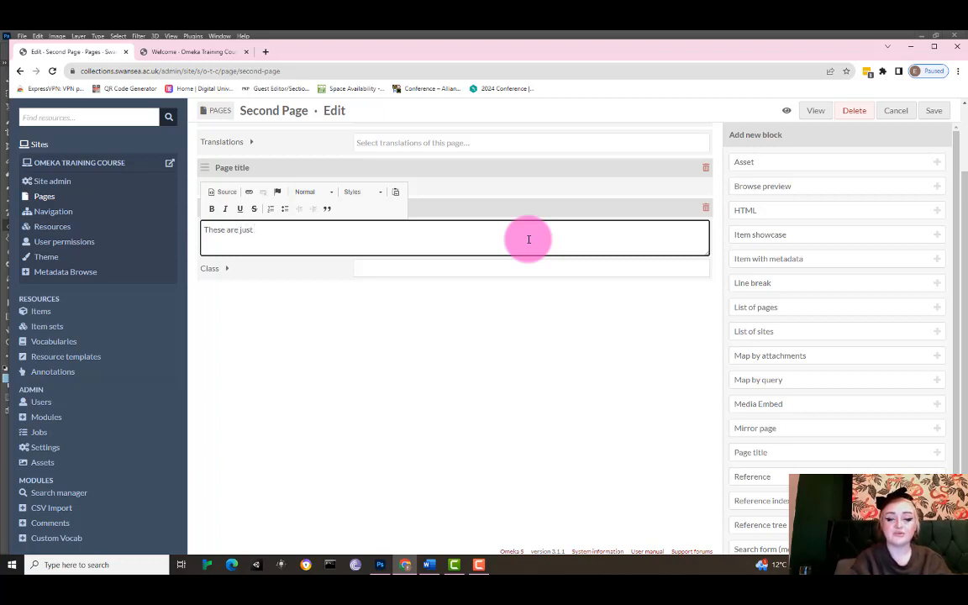
pyautogui.write(' text')
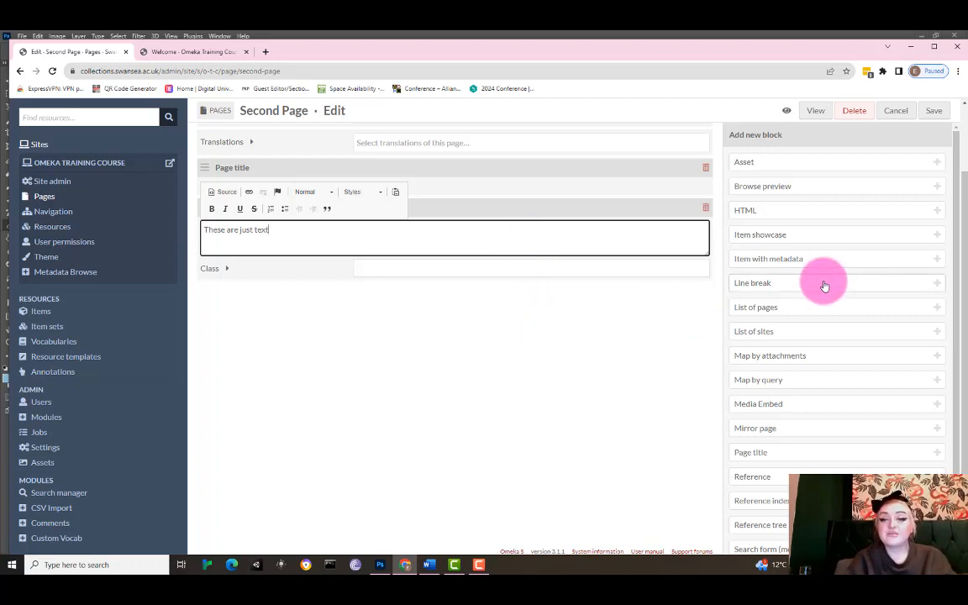
pyautogui.click(676, 356)
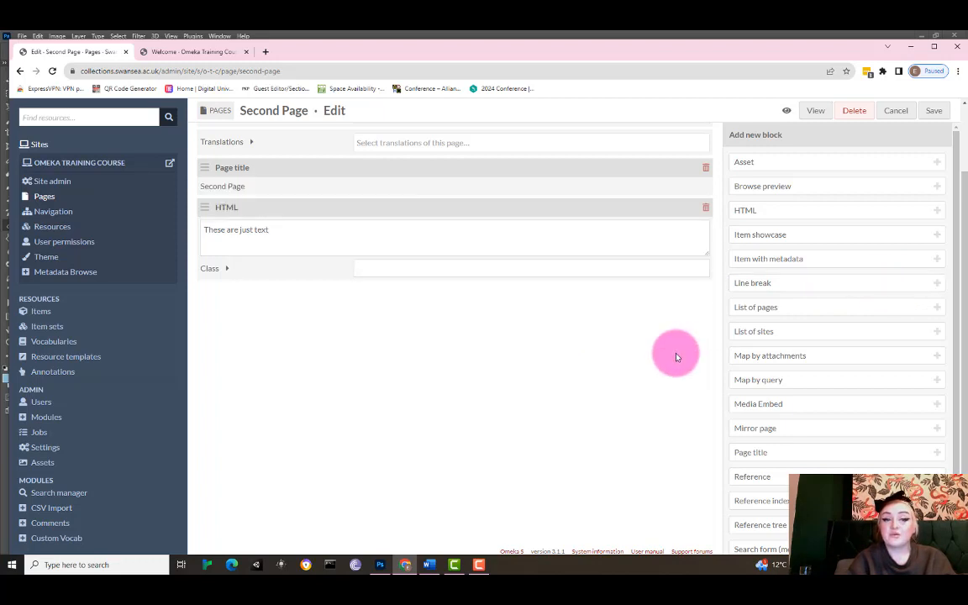
# Add a second HTML block containing the text "This is more text".
pyautogui.click(938, 216)
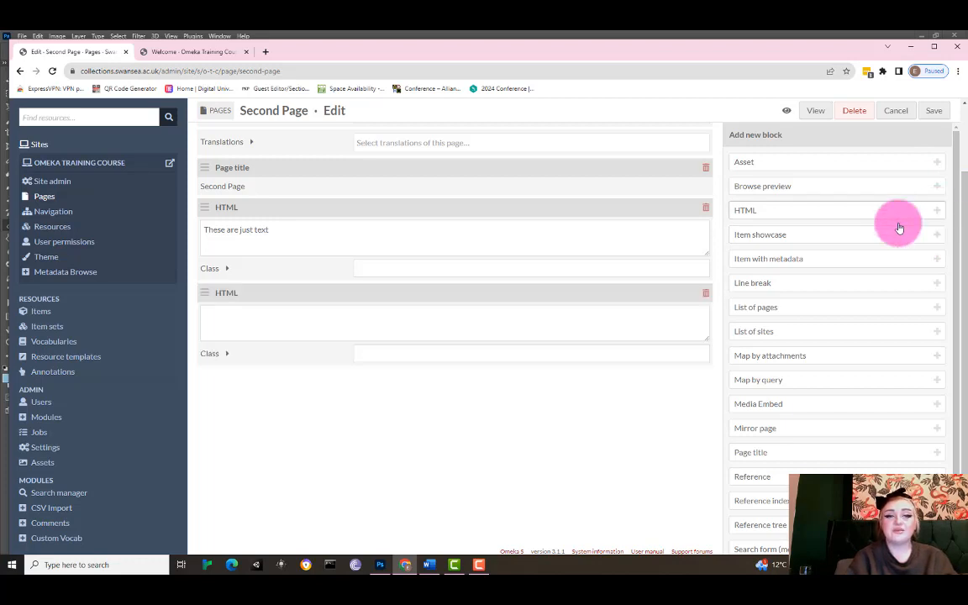
pyautogui.click(601, 325)
pyautogui.write('This')
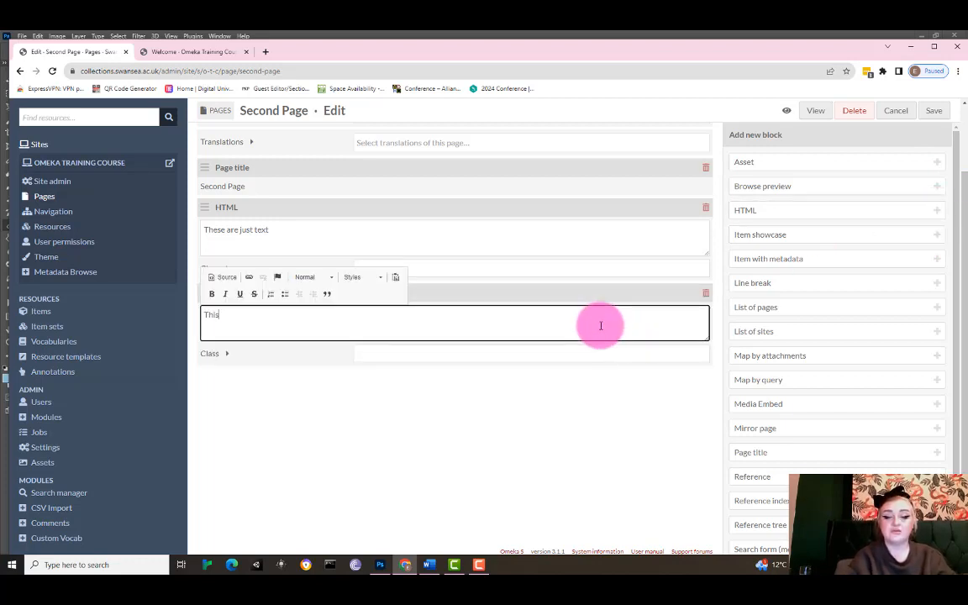
pyautogui.write(' is more text')
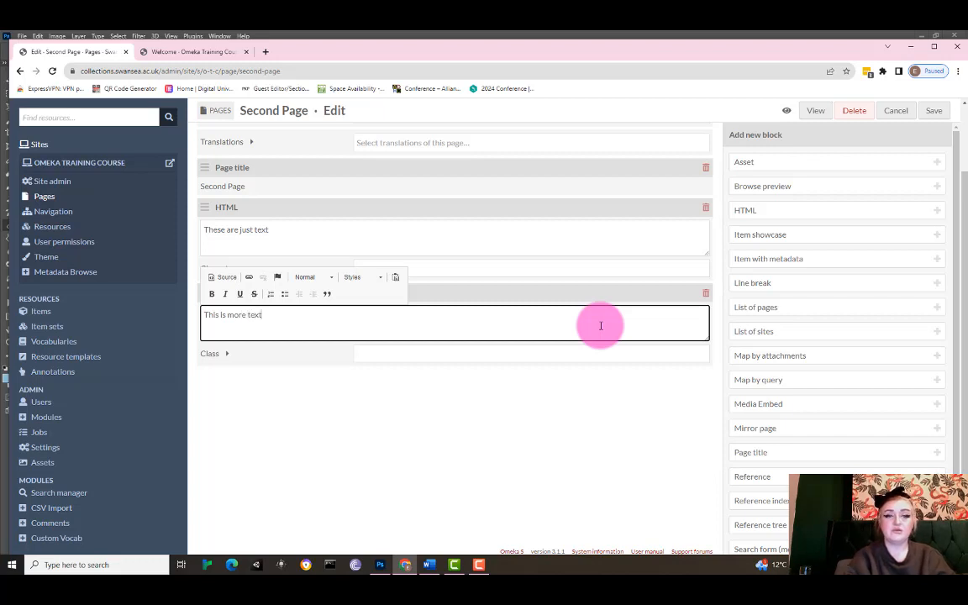
pyautogui.click(597, 432)
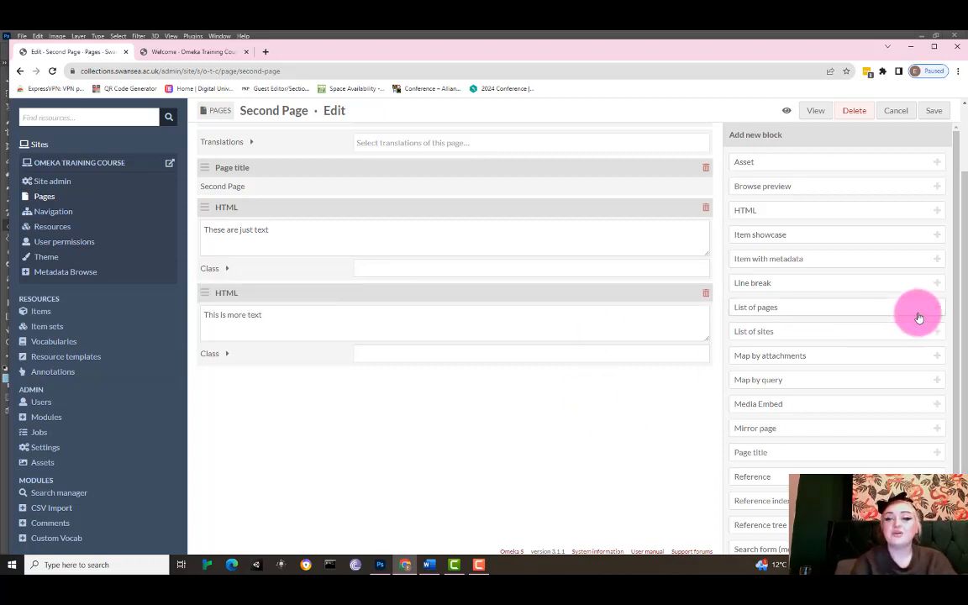
# Add a line break block between the two HTML blocks and set its break type to Opaque.
pyautogui.click(938, 285)
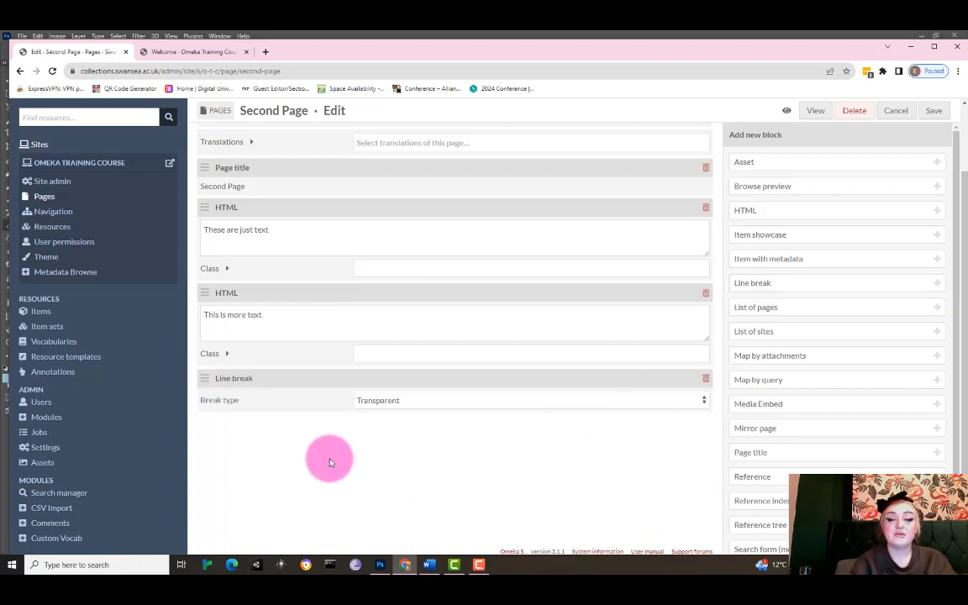
pyautogui.moveTo(202, 378); pyautogui.dragTo(205, 296)
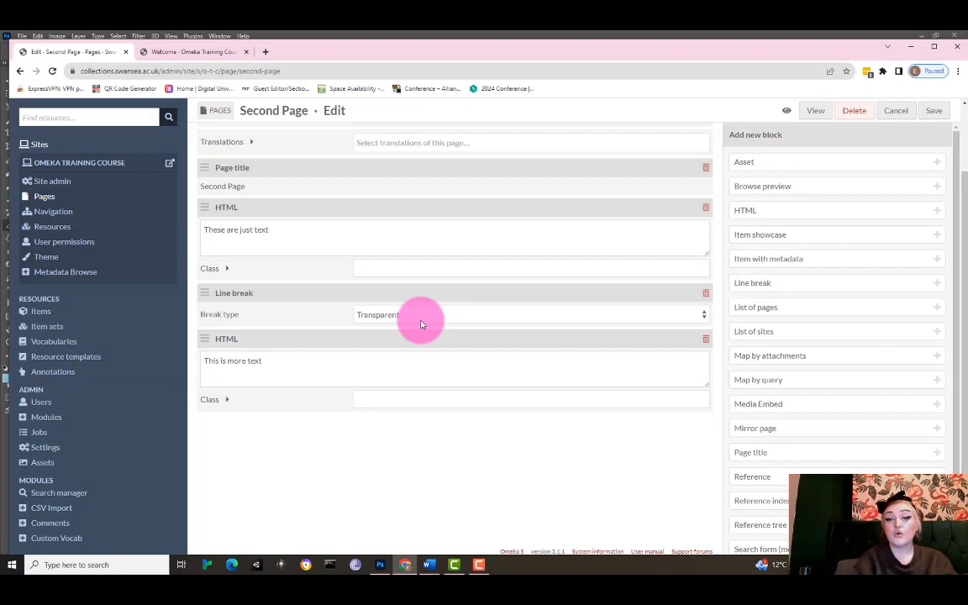
pyautogui.click(576, 318)
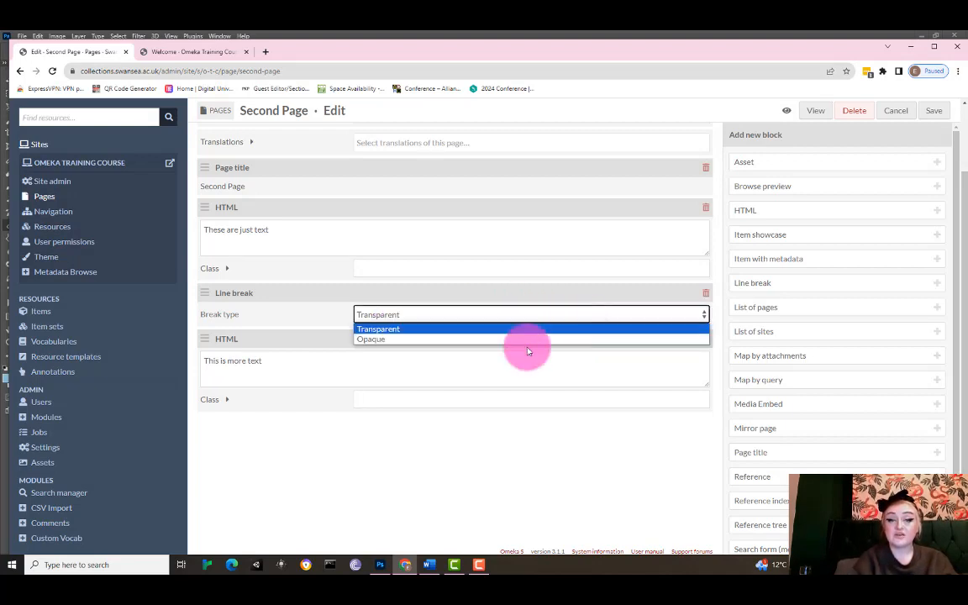
pyautogui.click(530, 339)
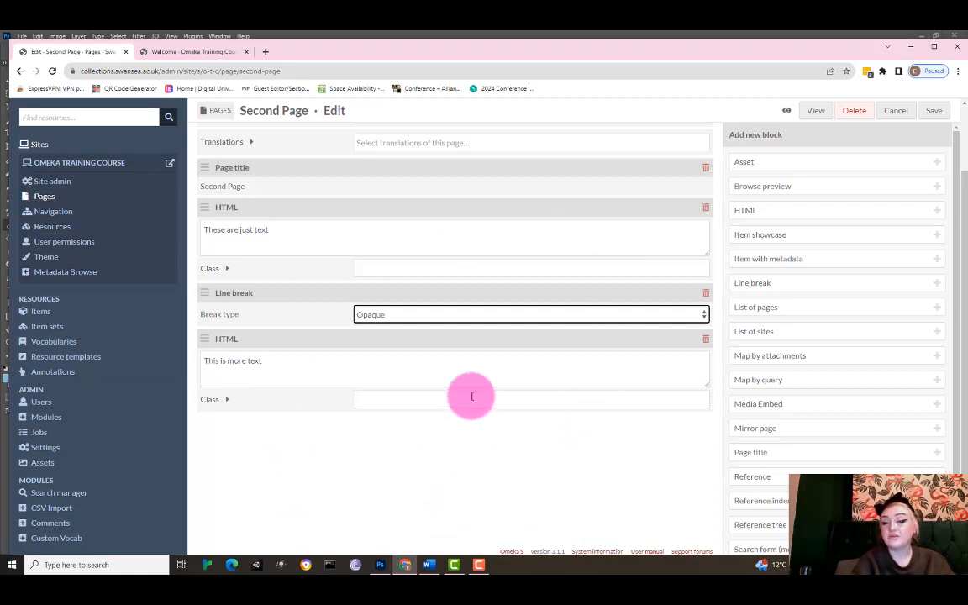
# Save the Second Page, view it on the public site, and return to the editor.
pyautogui.click(934, 111)
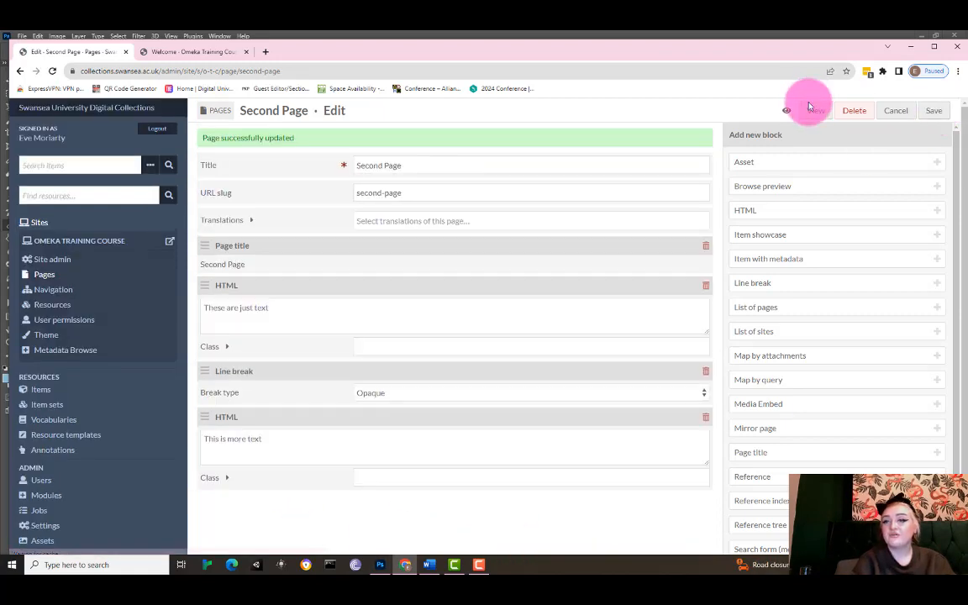
pyautogui.click(815, 112)
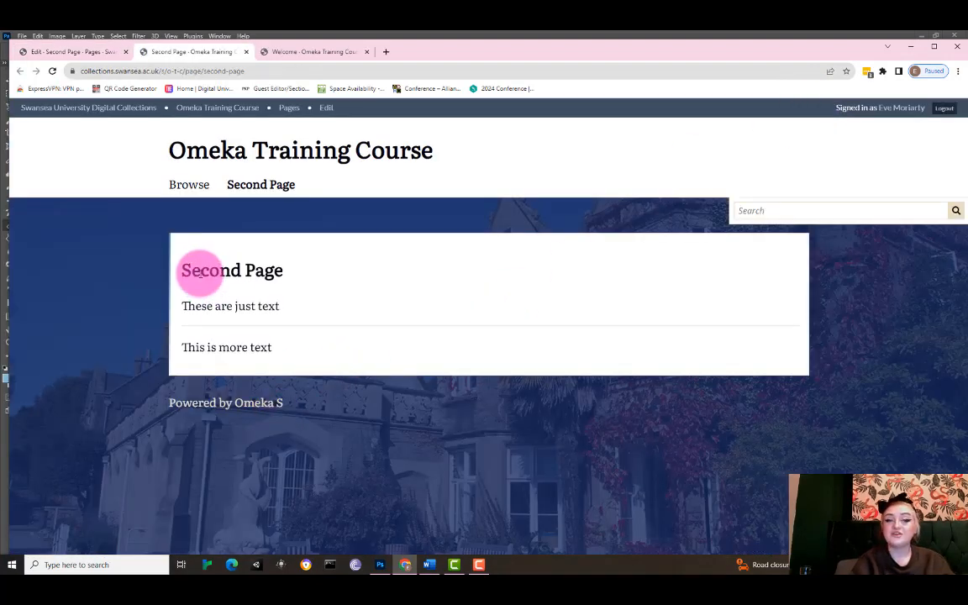
pyautogui.moveTo(199, 270); pyautogui.dragTo(295, 282)
pyautogui.moveTo(215, 306); pyautogui.dragTo(267, 306)
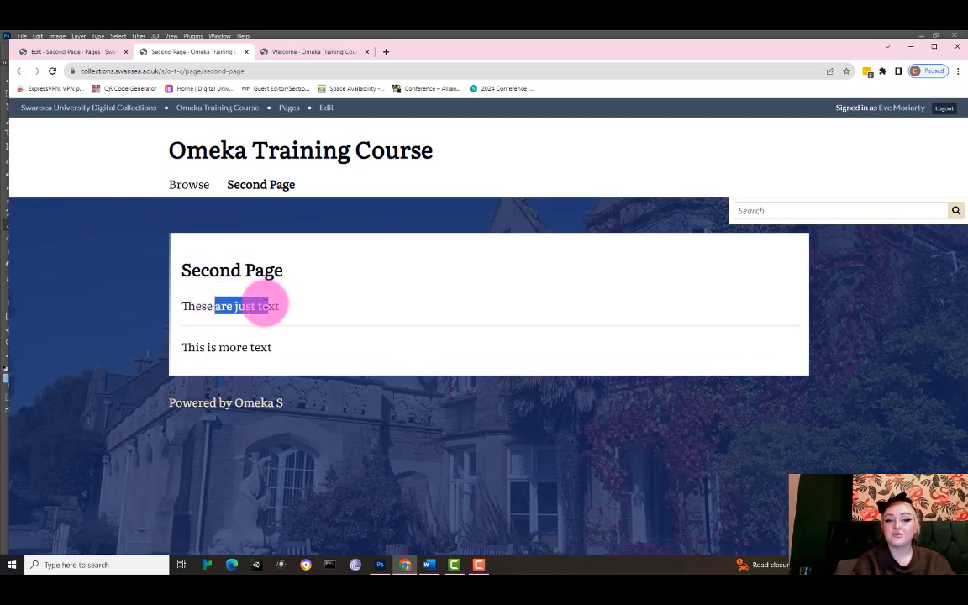
pyautogui.moveTo(212, 347); pyautogui.dragTo(242, 347)
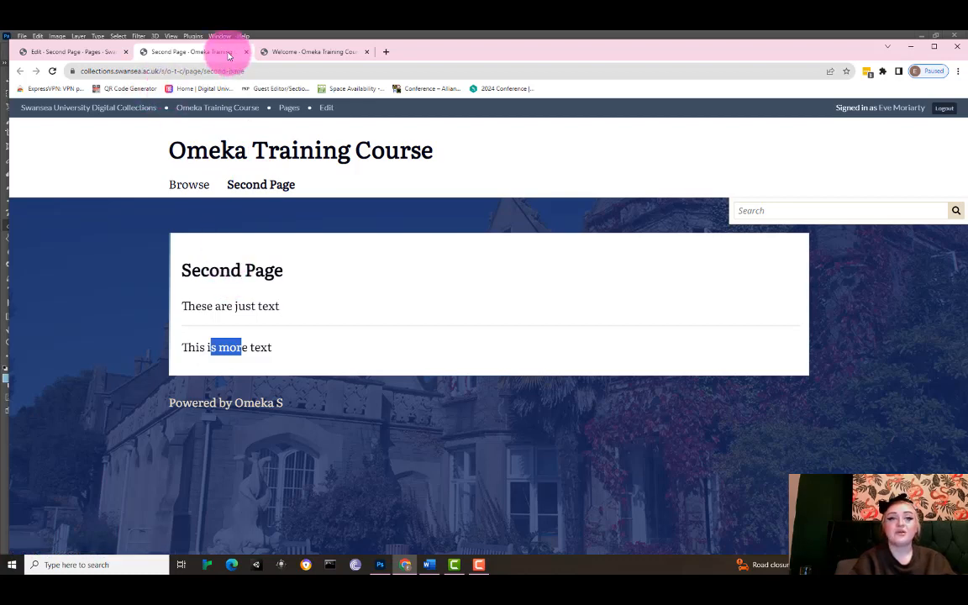
pyautogui.click(103, 57)
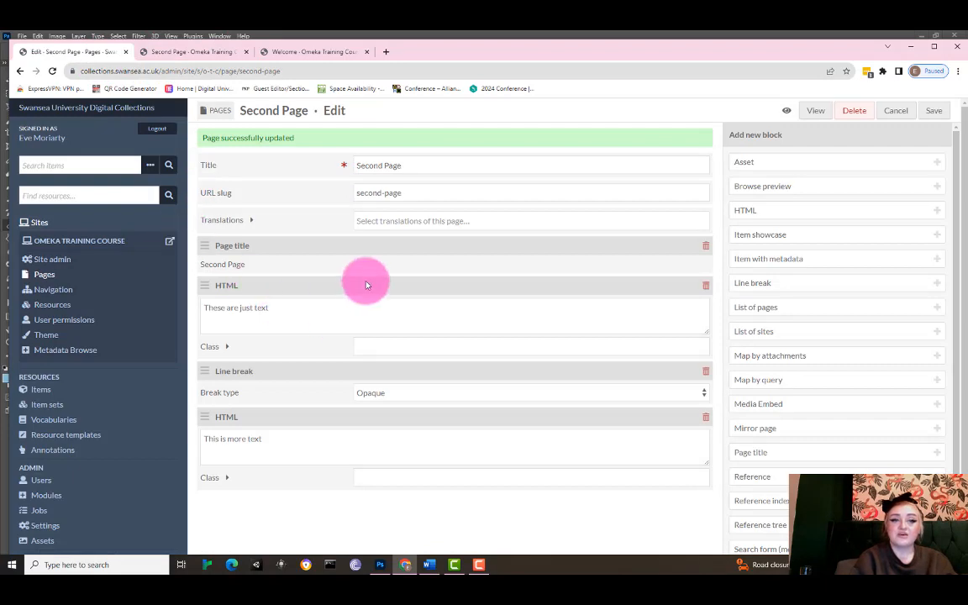
# Nest the Second Page link under Browse in the site navigation, save it, and reload the public page.
pyautogui.click(48, 292)
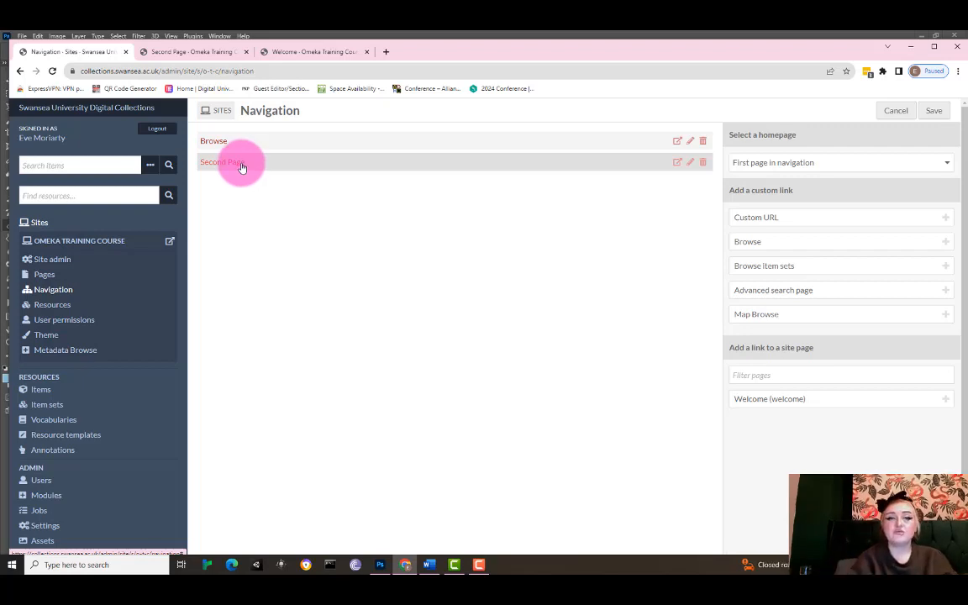
pyautogui.moveTo(243, 166); pyautogui.dragTo(270, 149)
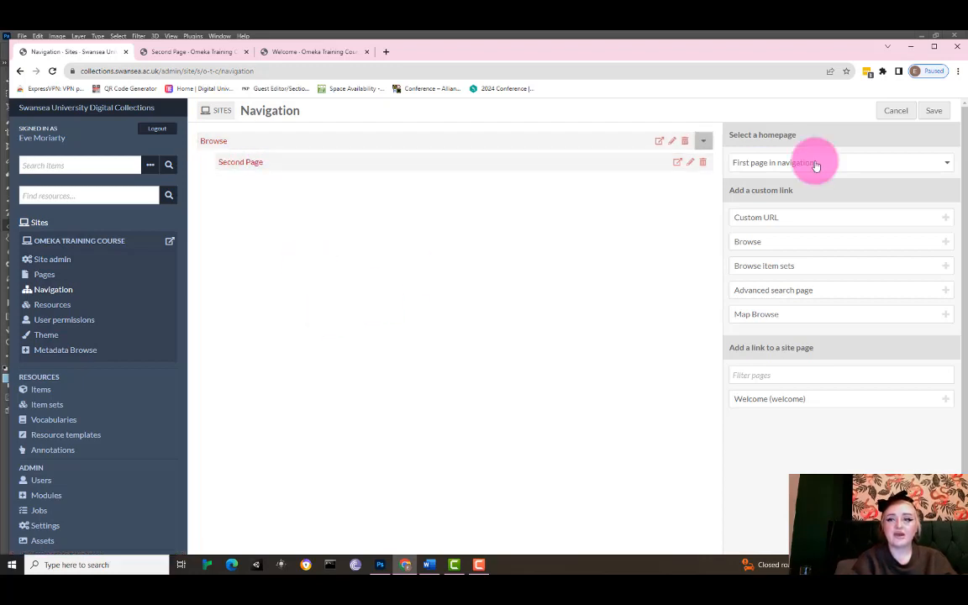
pyautogui.click(936, 113)
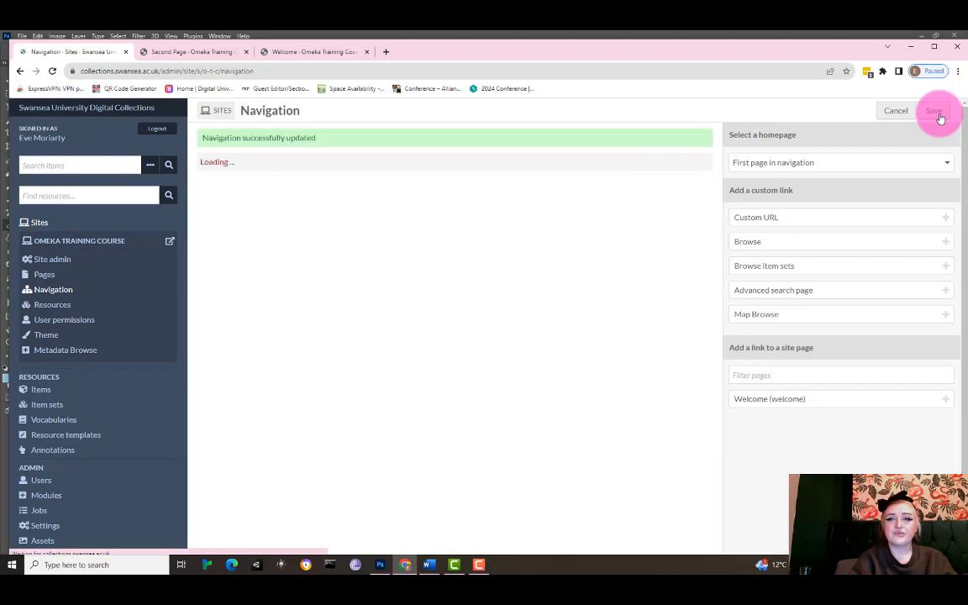
pyautogui.click(215, 55)
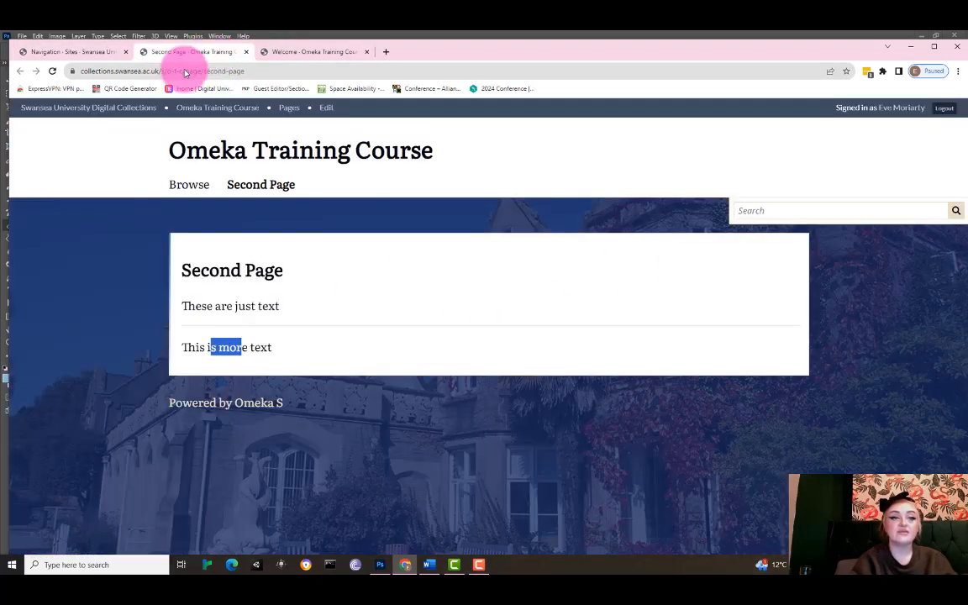
pyautogui.click(52, 71)
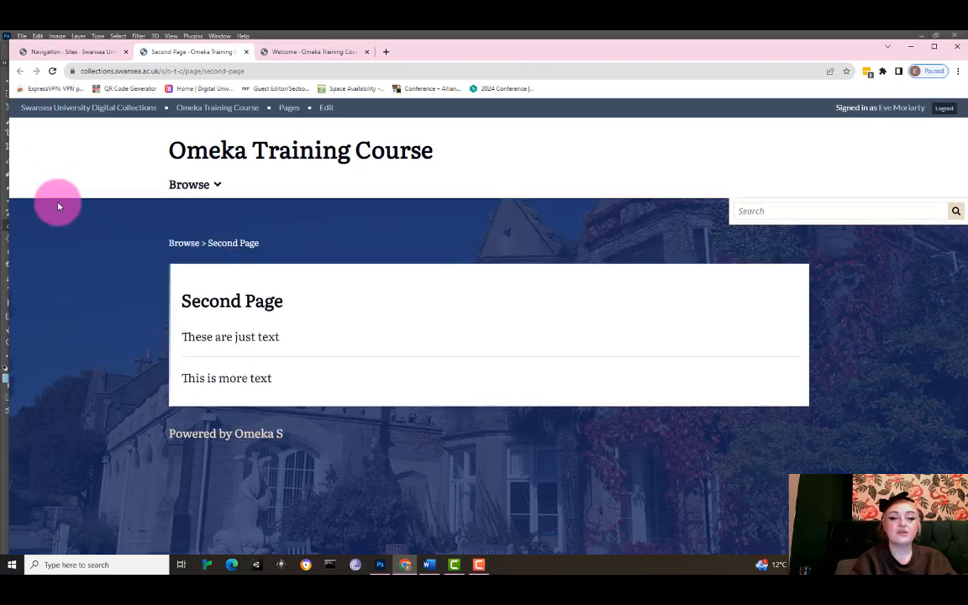
# Check the nested Second Page link under Browse on the public site and return to the navigation editor.
pyautogui.moveTo(186, 188)
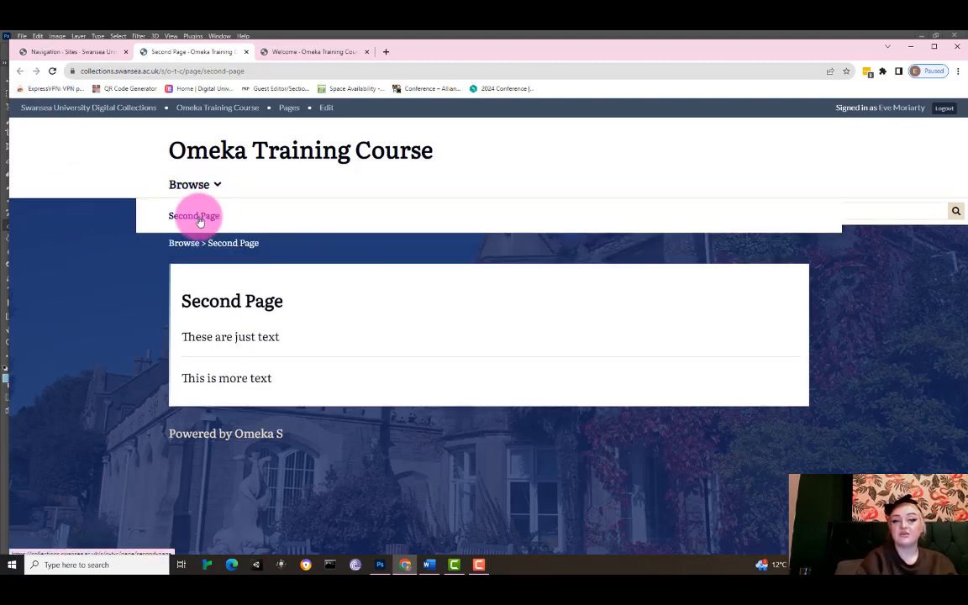
pyautogui.click(102, 53)
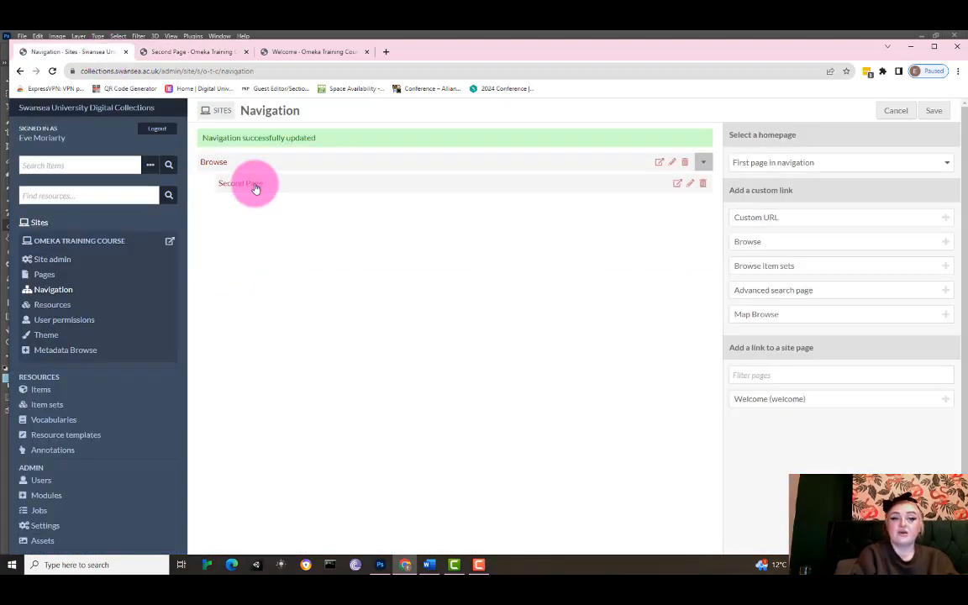
# Try moving Second Page back to the top level and adding a Custom URL link, then cancel the navigation changes.
pyautogui.moveTo(262, 186); pyautogui.dragTo(199, 171)
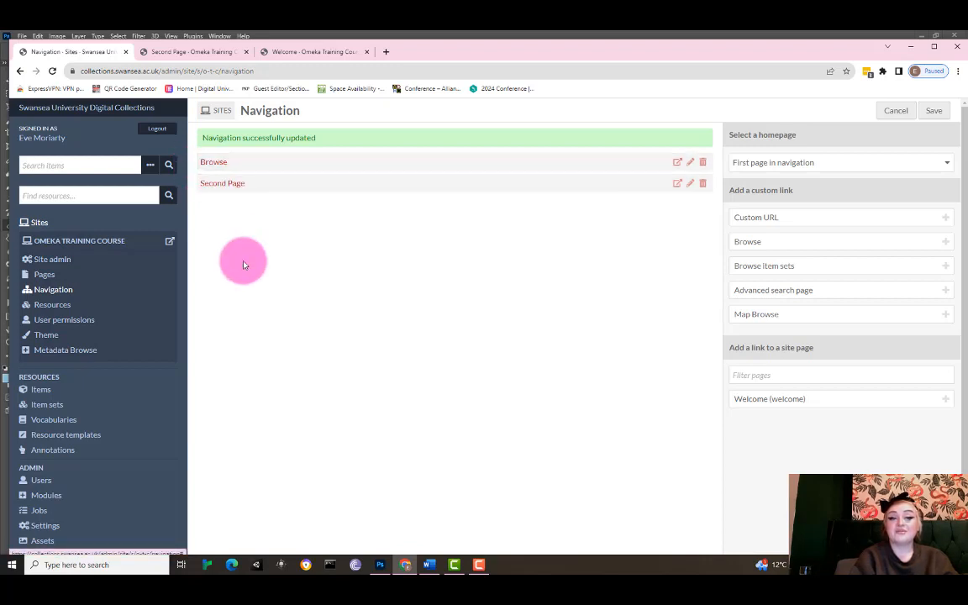
pyautogui.click(799, 220)
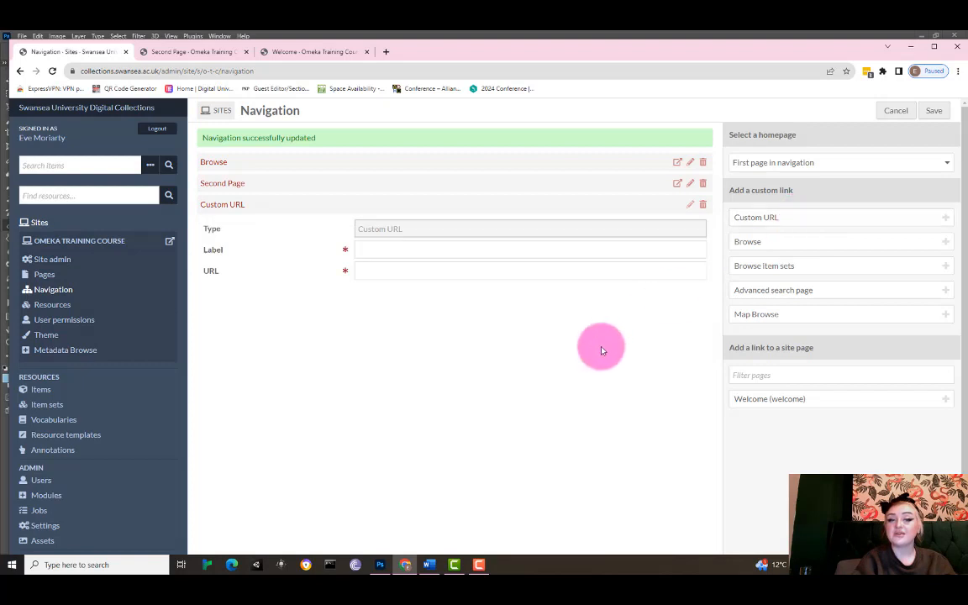
pyautogui.click(365, 250)
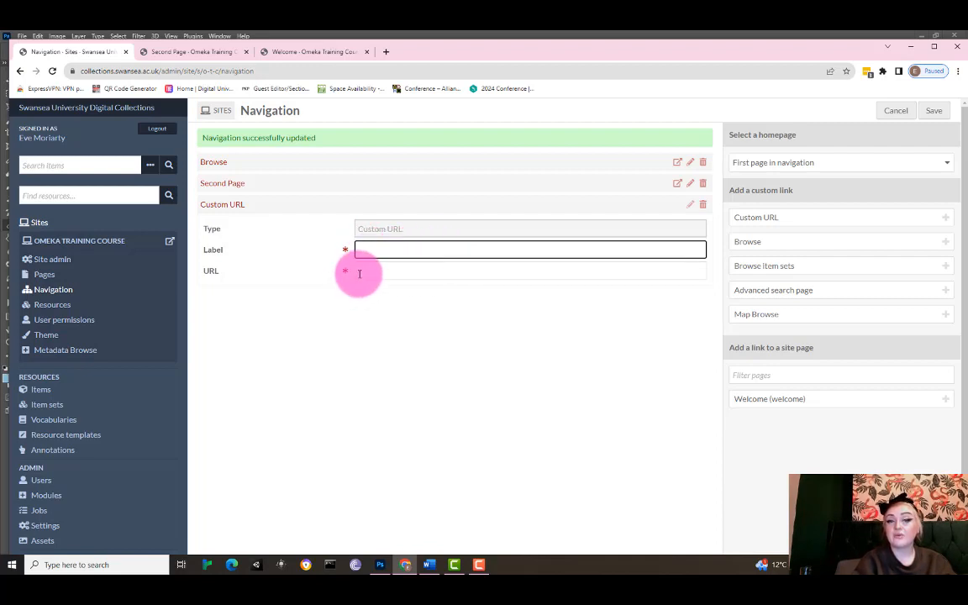
pyautogui.click(359, 273)
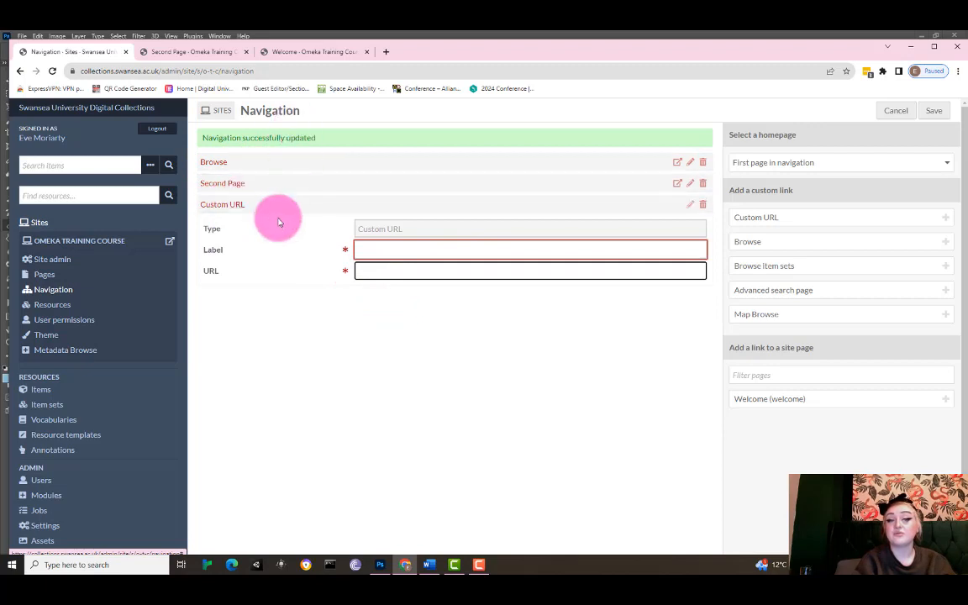
pyautogui.click(898, 112)
pyautogui.click(547, 133)
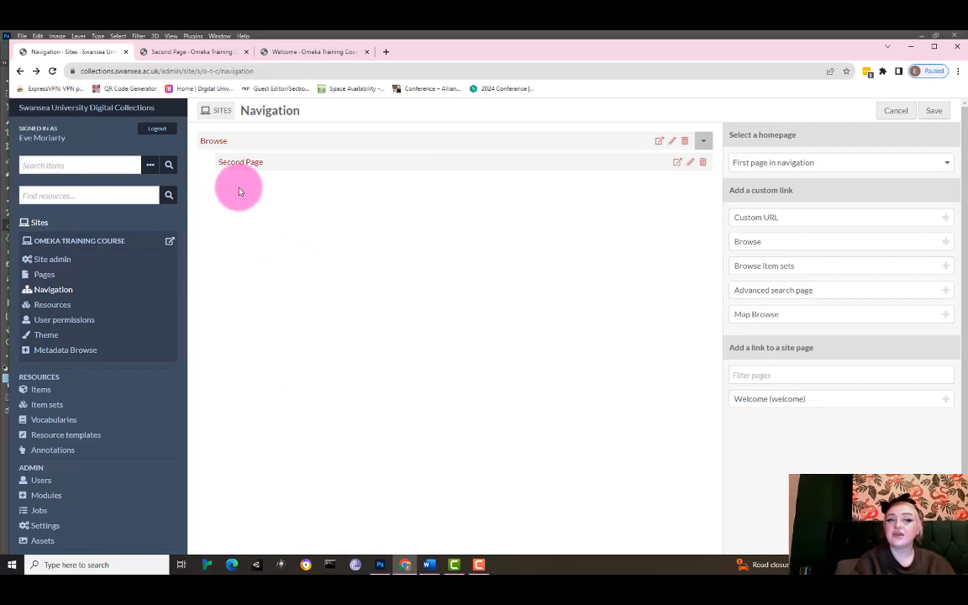
pyautogui.moveTo(225, 145); pyautogui.dragTo(251, 202)
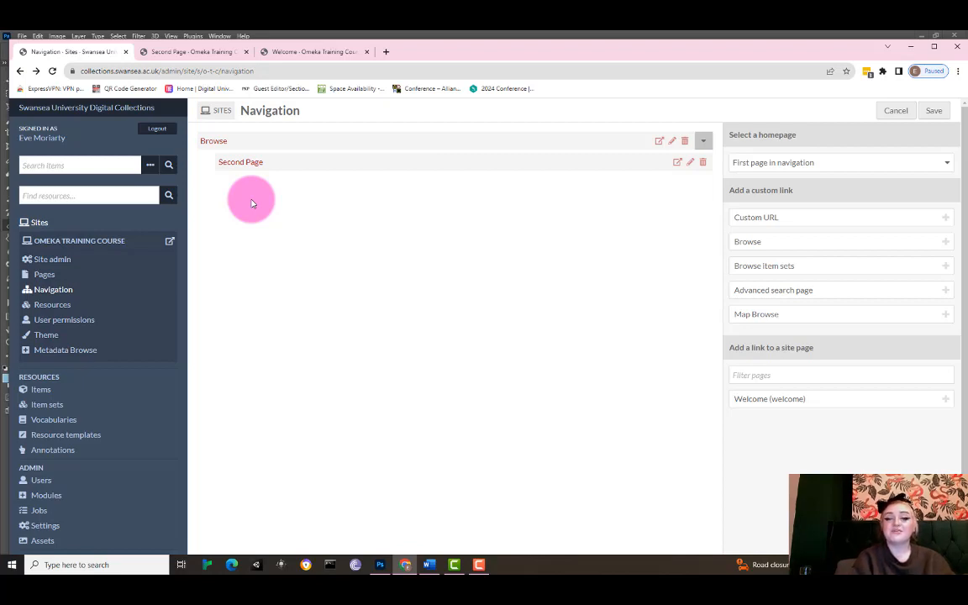
pyautogui.click(480, 565)
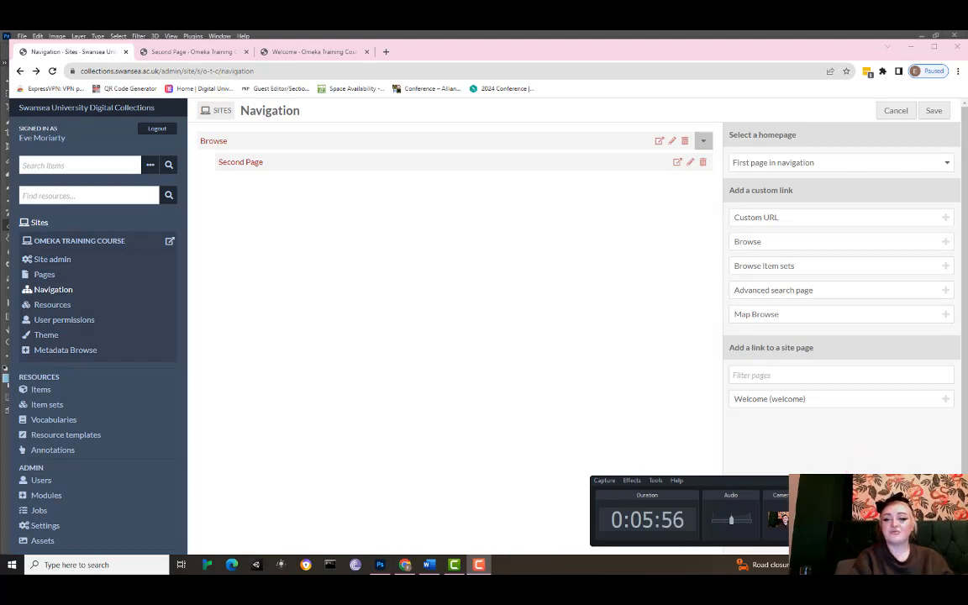